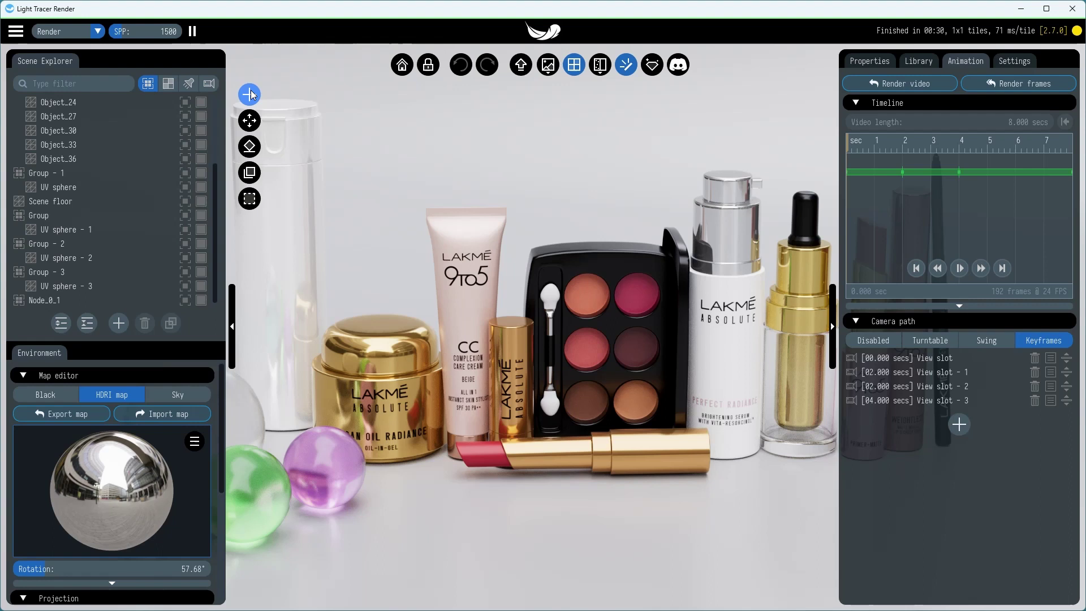
Step: Place a flat label on top of the gold jar's lid
left_click(251, 95)
left_click(231, 300)
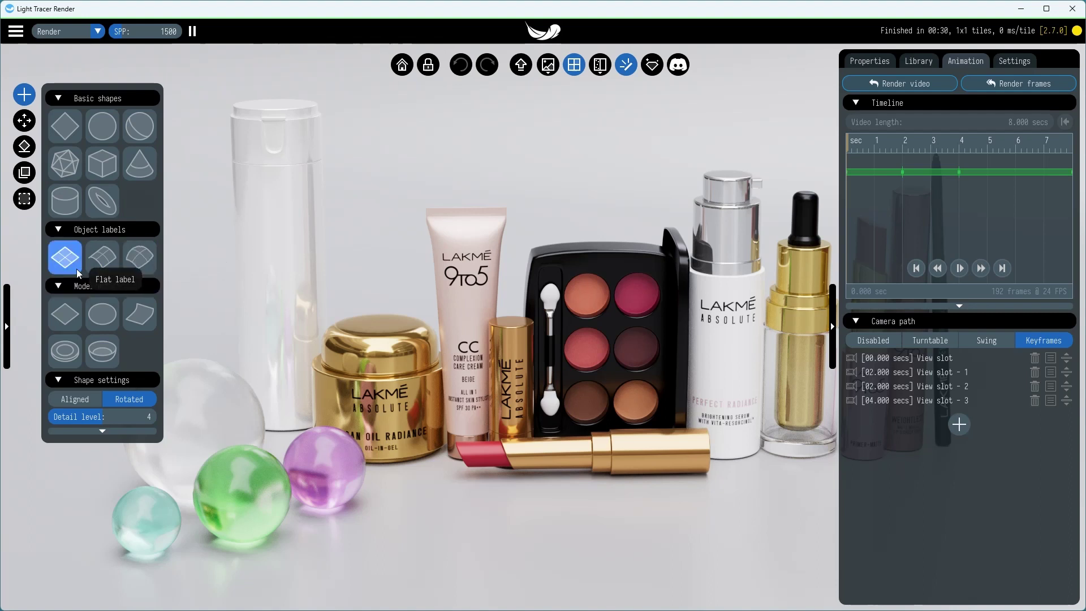
left_click_drag(68, 266, 374, 323)
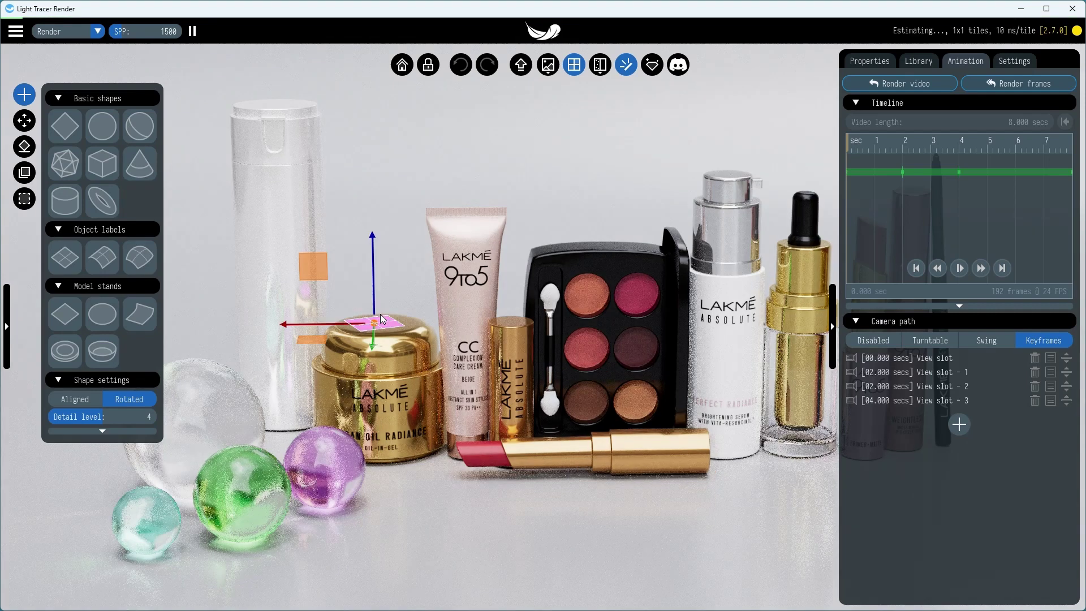
Step: Import peach-63-884x1024.png from the labels folder as the lid label's base color texture
left_click(857, 66)
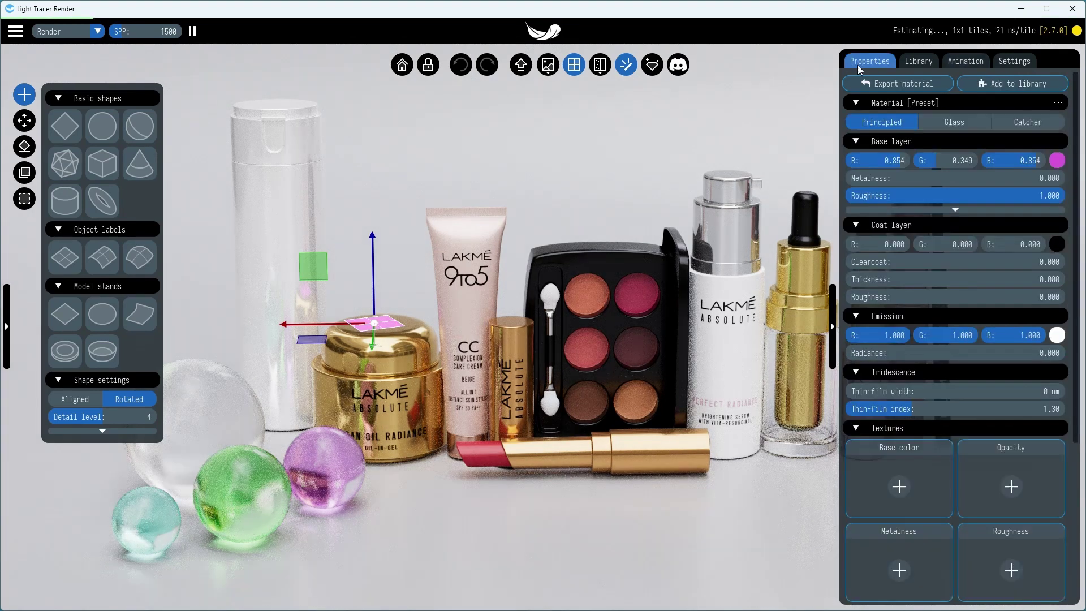
left_click(877, 453)
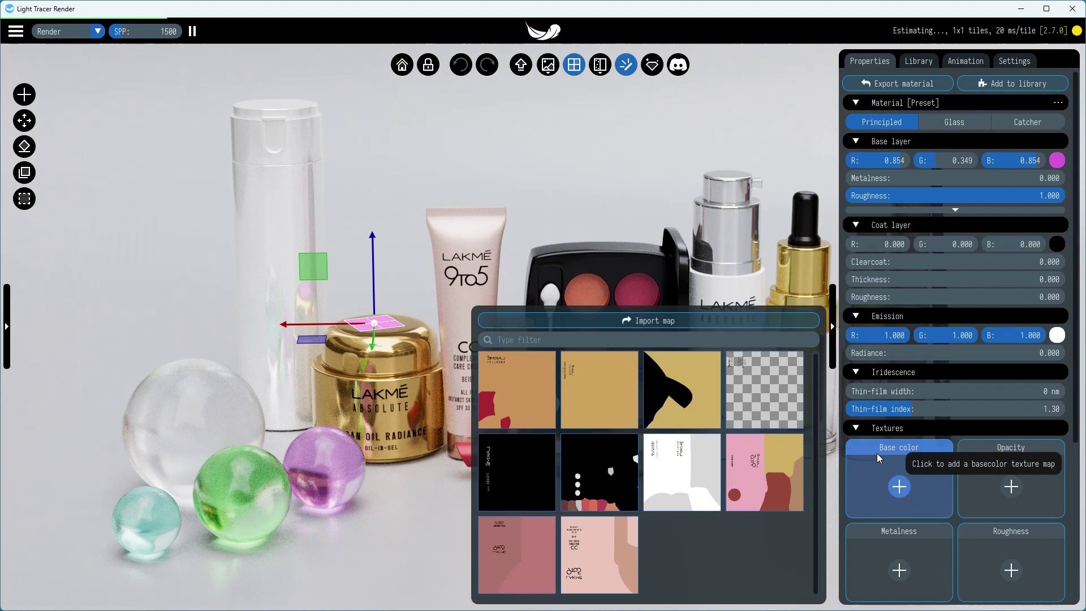
left_click(600, 320)
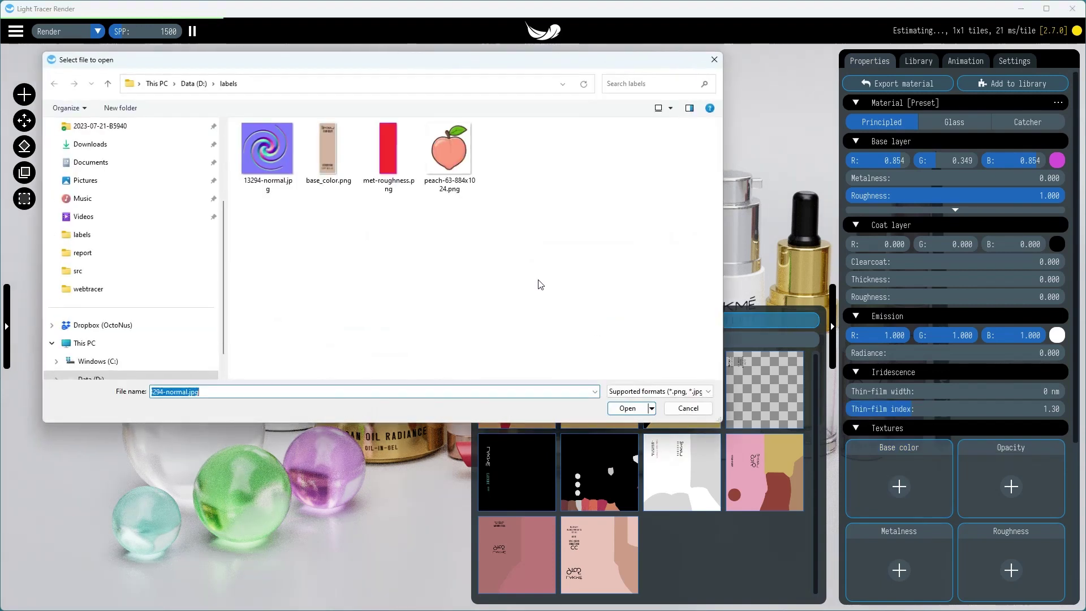
double_click(454, 163)
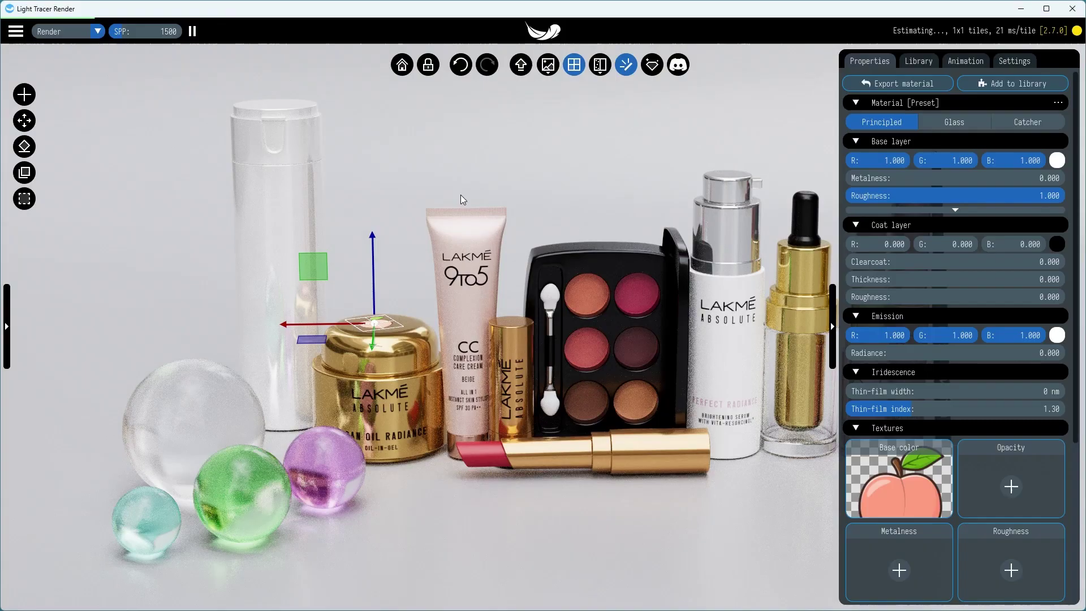
Step: Set the peach label's metalness to 1.000, inspect it up close on the lid and deselect it
left_click_drag(871, 178, 1059, 184)
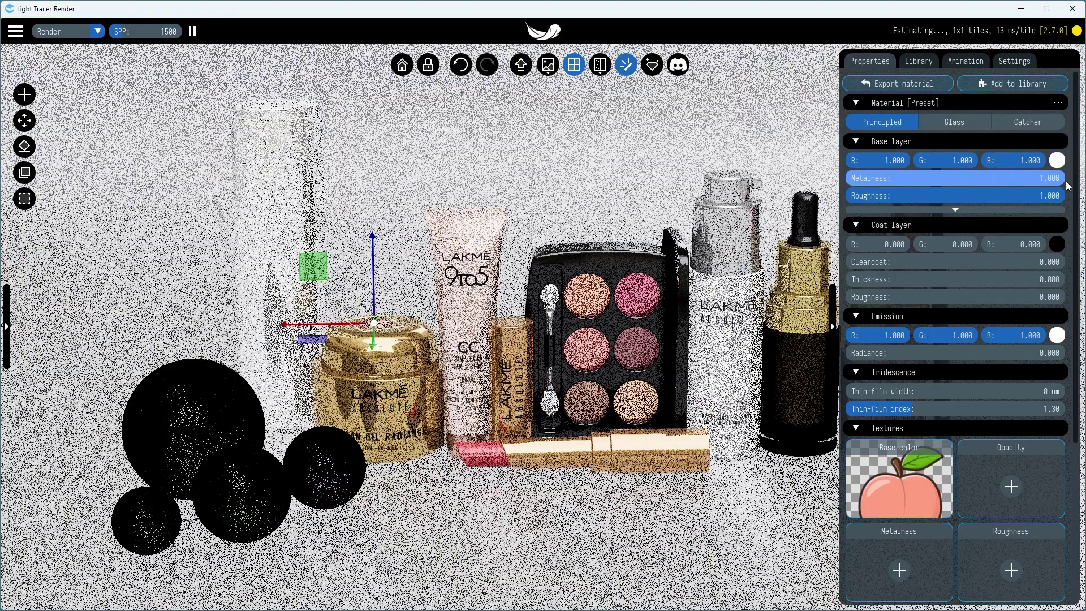
scroll(351, 286, "up", 3)
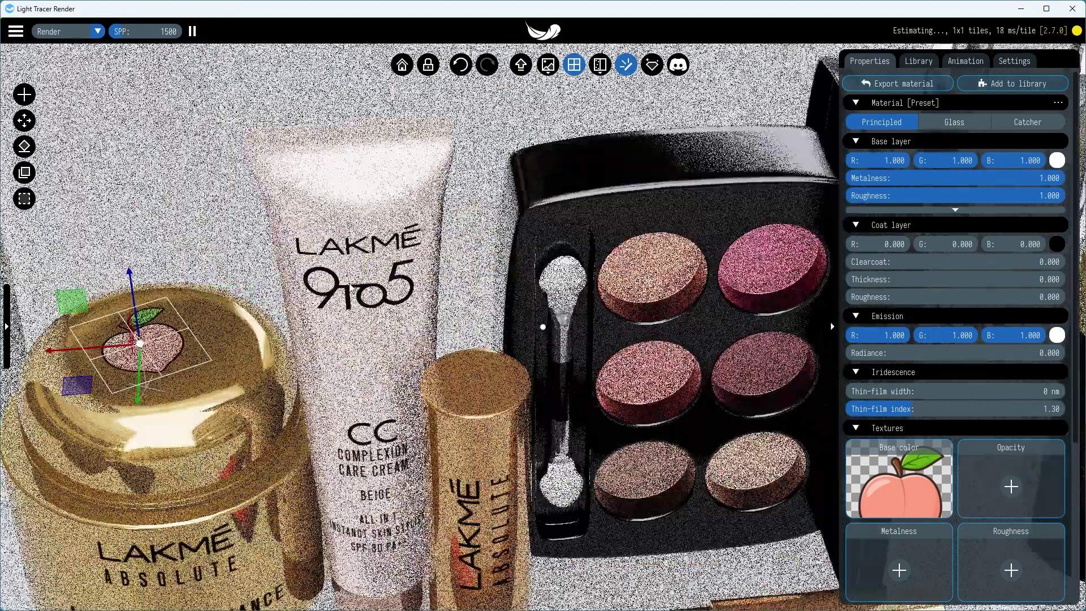
right_click_drag(350, 285, 569, 287)
scroll(509, 300, "up", 2)
right_click_drag(417, 309, 512, 311)
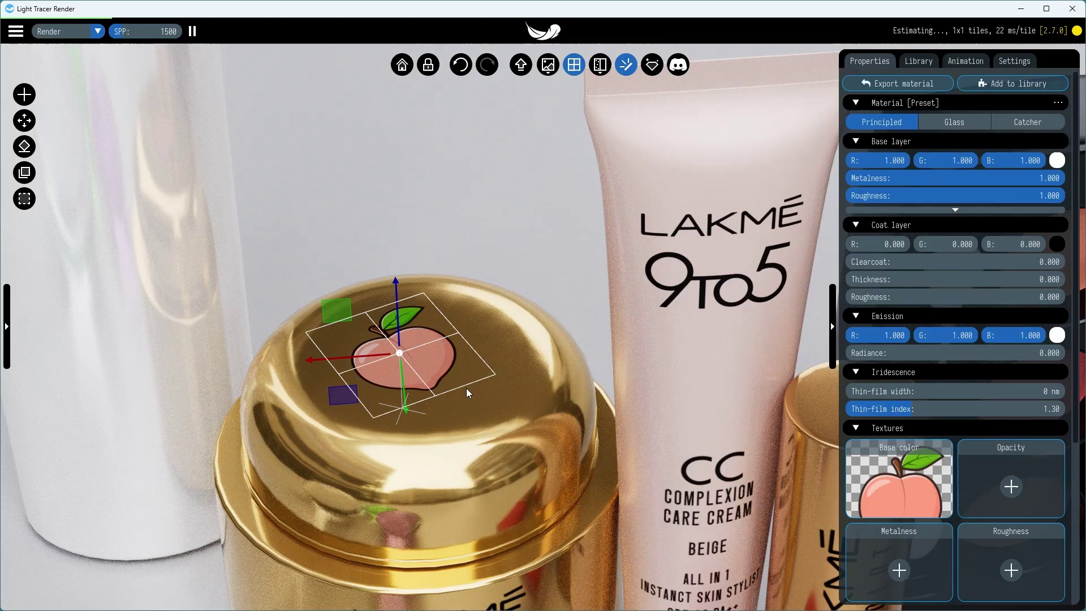
left_click(361, 59)
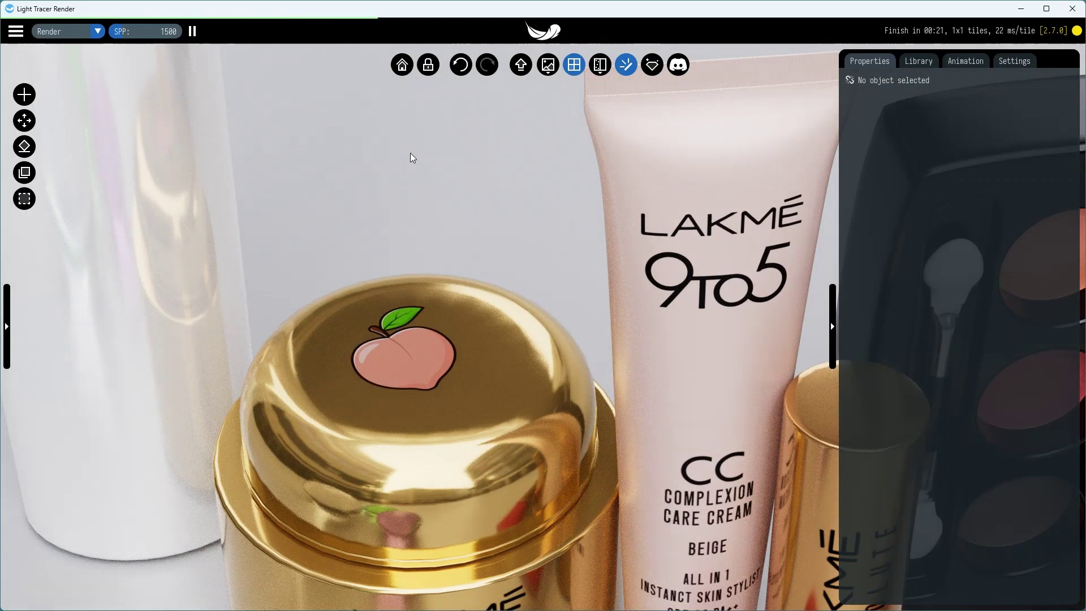
Step: Place one spherical label on each of the four glass spheres
scroll(436, 399, "down", 5)
scroll(452, 396, "down", 3)
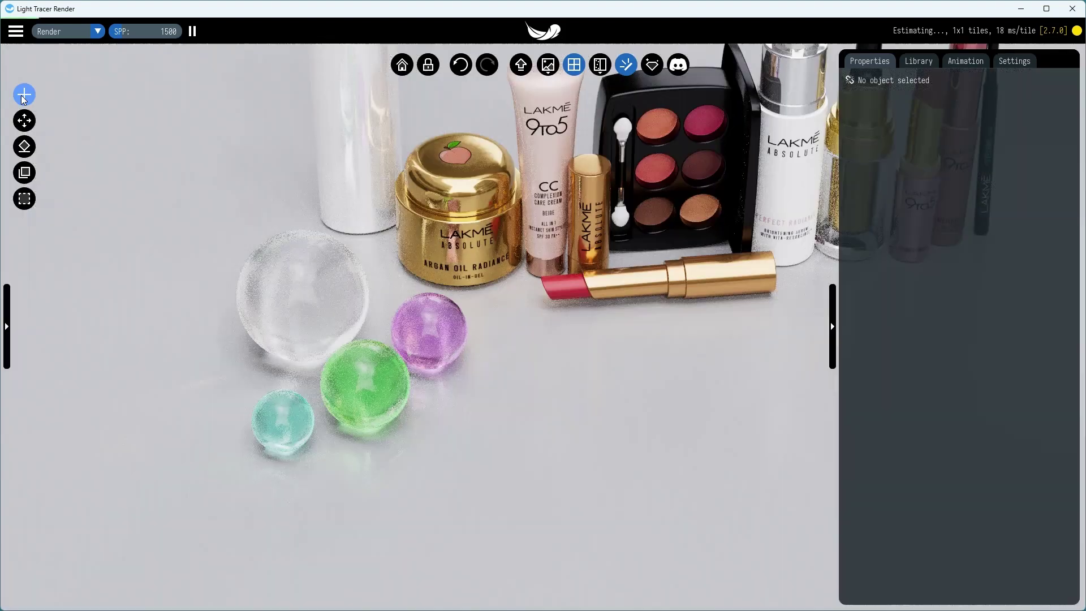
left_click(24, 94)
left_click_drag(105, 255, 280, 396)
left_click_drag(134, 269, 375, 365)
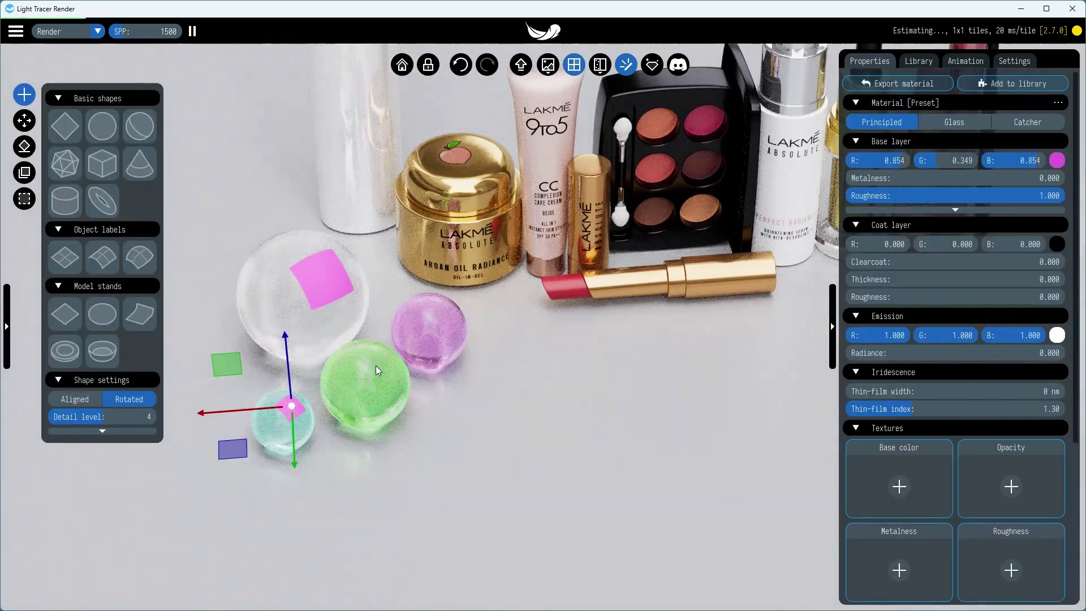
left_click(443, 312)
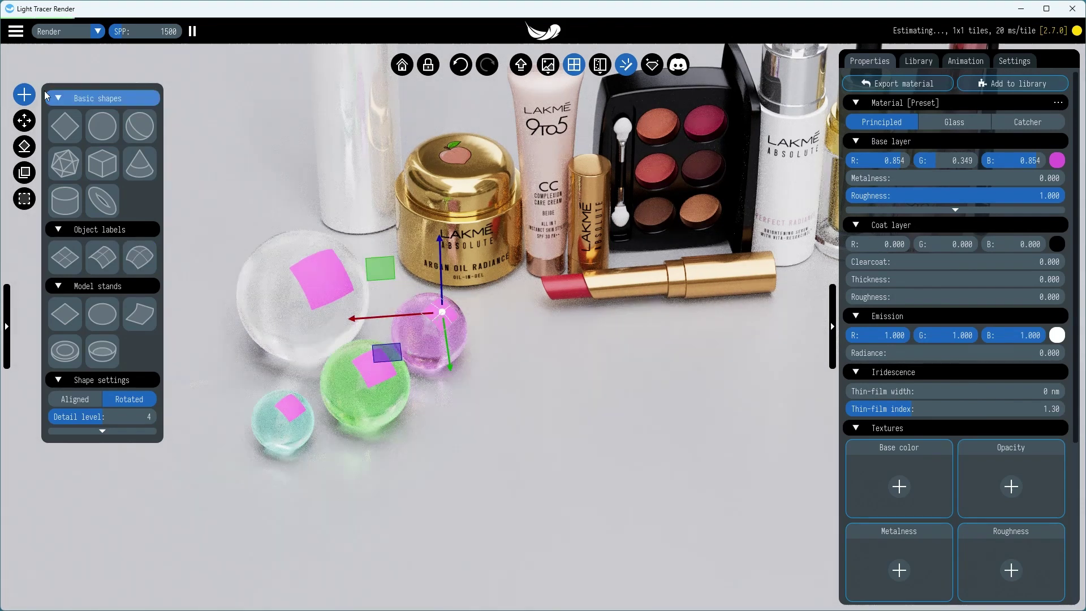
left_click(25, 95)
Step: Link the purple sphere's label to its glass material, unlink it again, and import 13294-normal.jpg as the label's base normal map
left_click(8, 317)
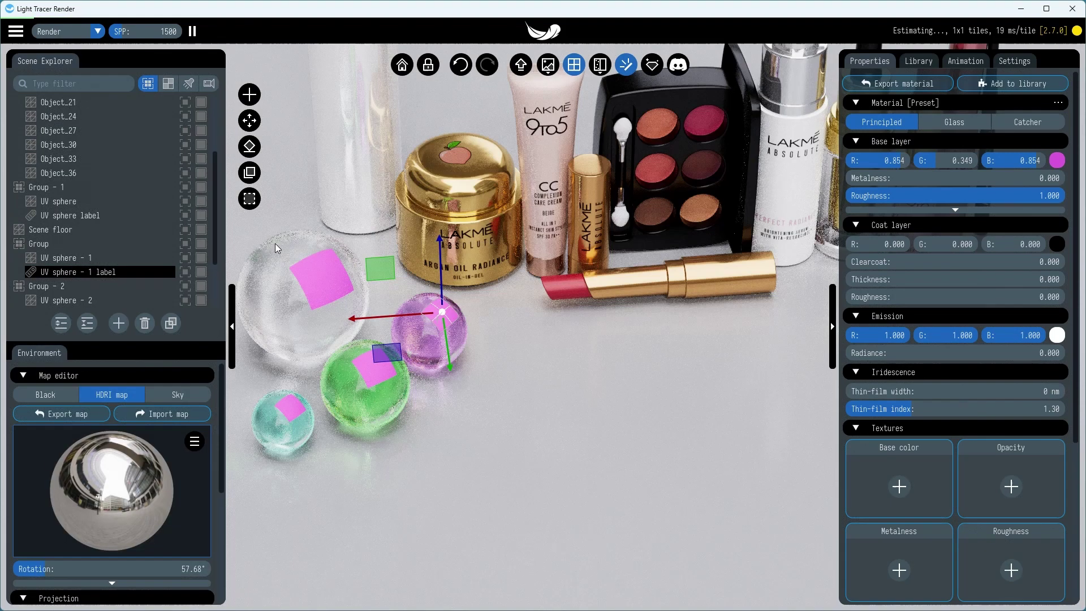
left_click(431, 352)
left_click(82, 220, "ctrl")
left_click(912, 83)
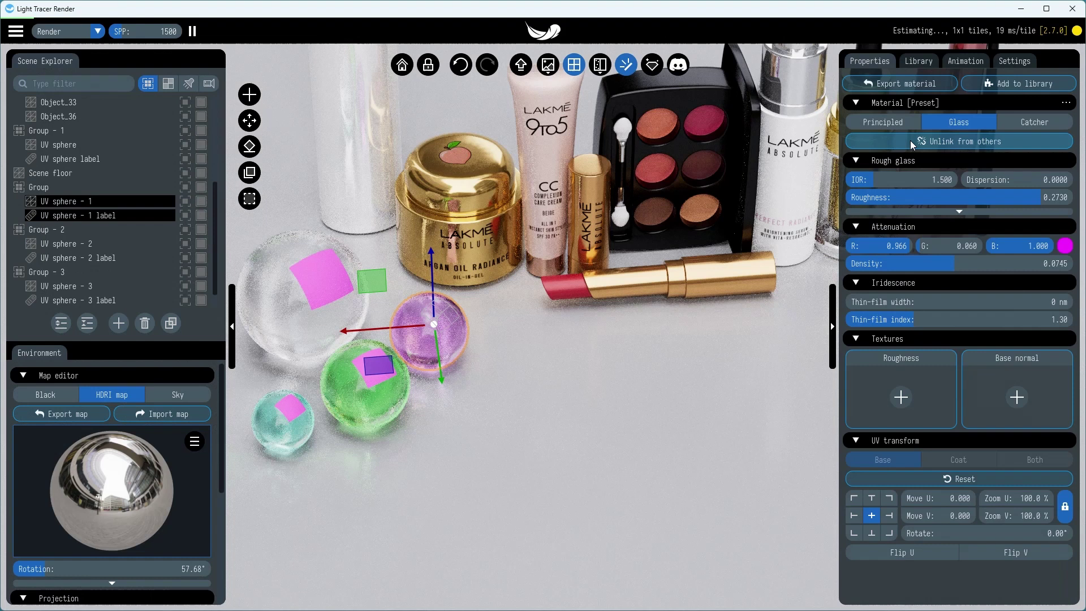
left_click(912, 143)
left_click(105, 215)
left_click(1016, 376)
left_click(645, 321)
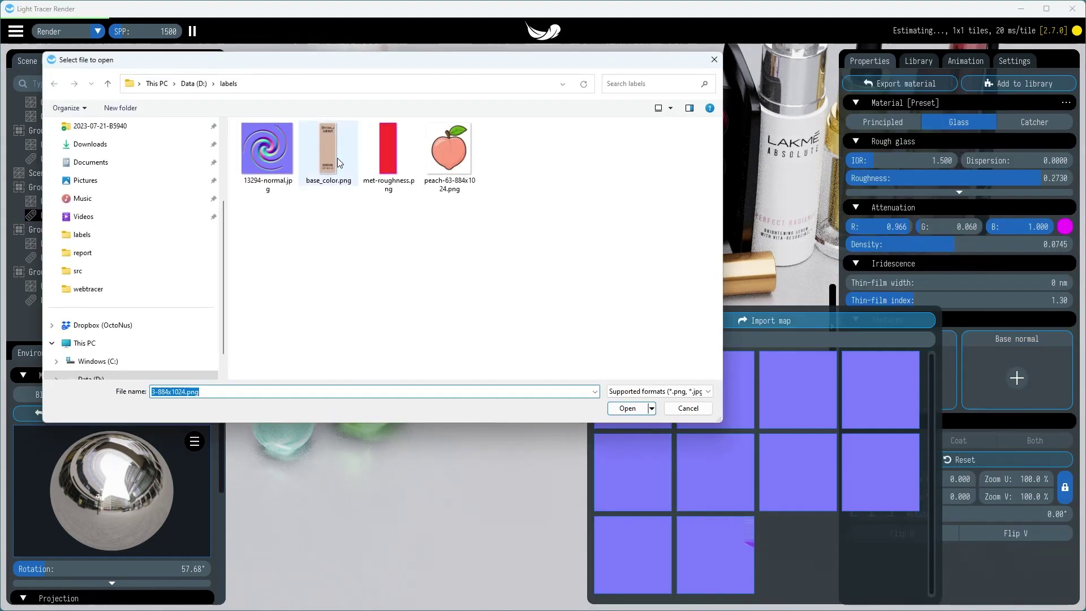
double_click(266, 146)
Step: Copy the glass materials to the green and teal spheres' labels by linking and unlinking, and apply 13294-normal.jpg as their base normal maps
key("Down")
key("Down")
key("Down")
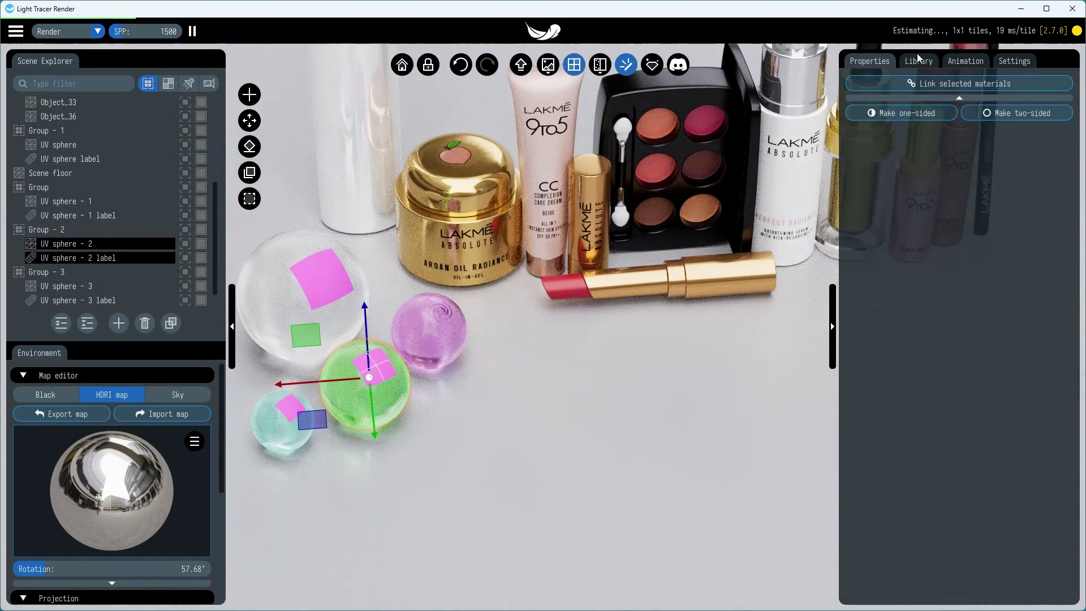
left_click(68, 286)
left_click(79, 300, "ctrl")
left_click(911, 84)
left_click(912, 141)
left_click(90, 299)
left_click(1017, 377)
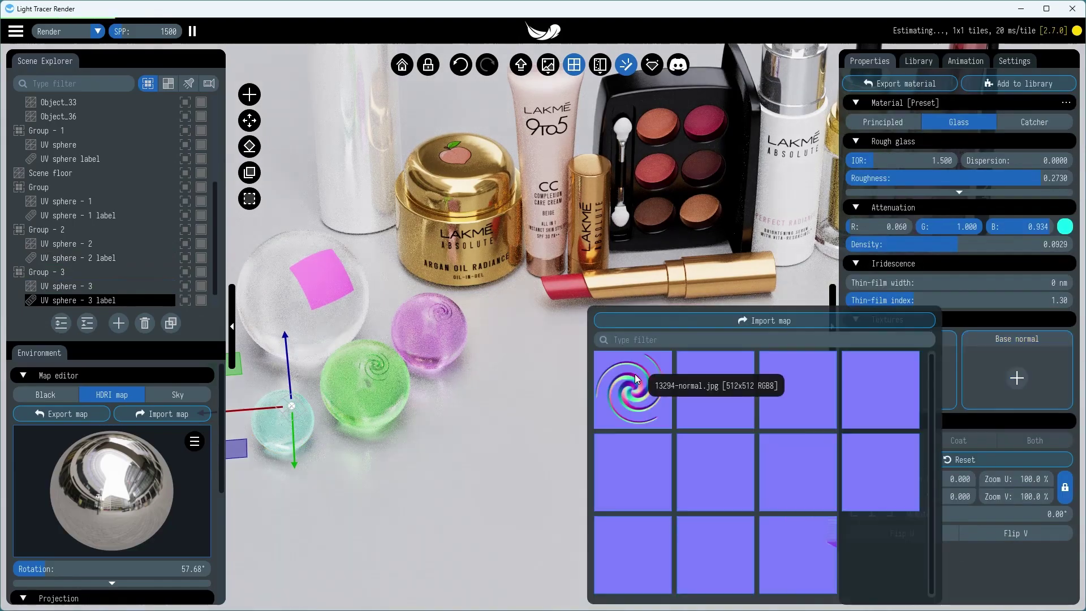
left_click(636, 388)
Step: Give the large clear sphere's label its sphere's glass material with 13294-normal.jpg as base normal, and check all four spheres
scroll(113, 227, "up", 2)
left_click(934, 146)
left_click(492, 305)
right_click_drag(486, 300, 624, 347)
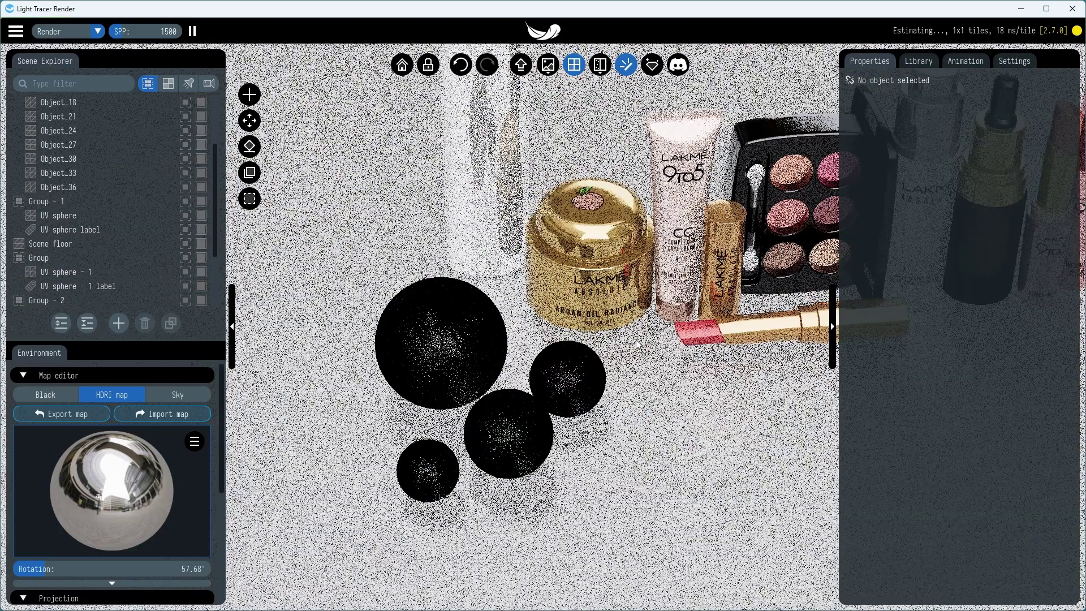
left_click_drag(625, 334, 603, 345)
scroll(603, 345, "up", 2)
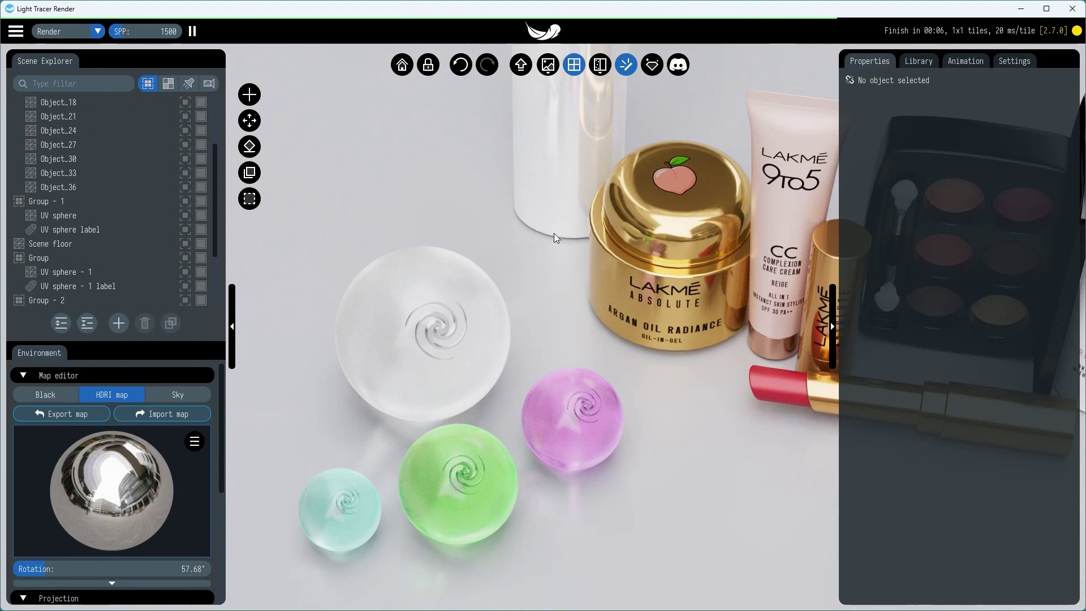
Step: Place a cylindrical label on the side of the tall white bottle
right_click_drag(555, 233, 568, 376)
scroll(575, 363, "up", 2)
key("ctrl+z")
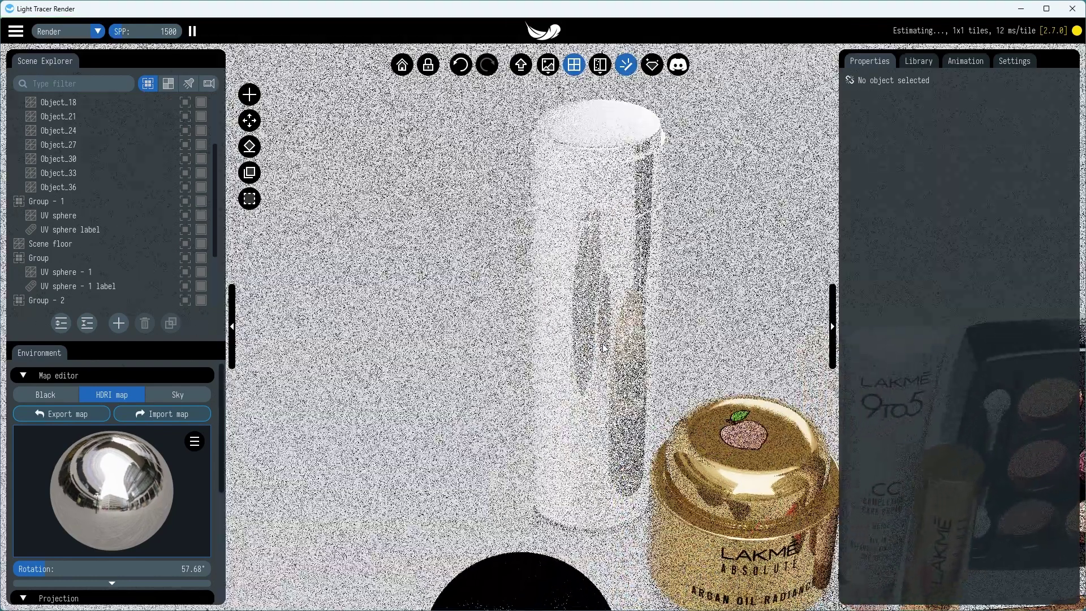
left_click(249, 94)
left_click_drag(328, 257, 643, 298)
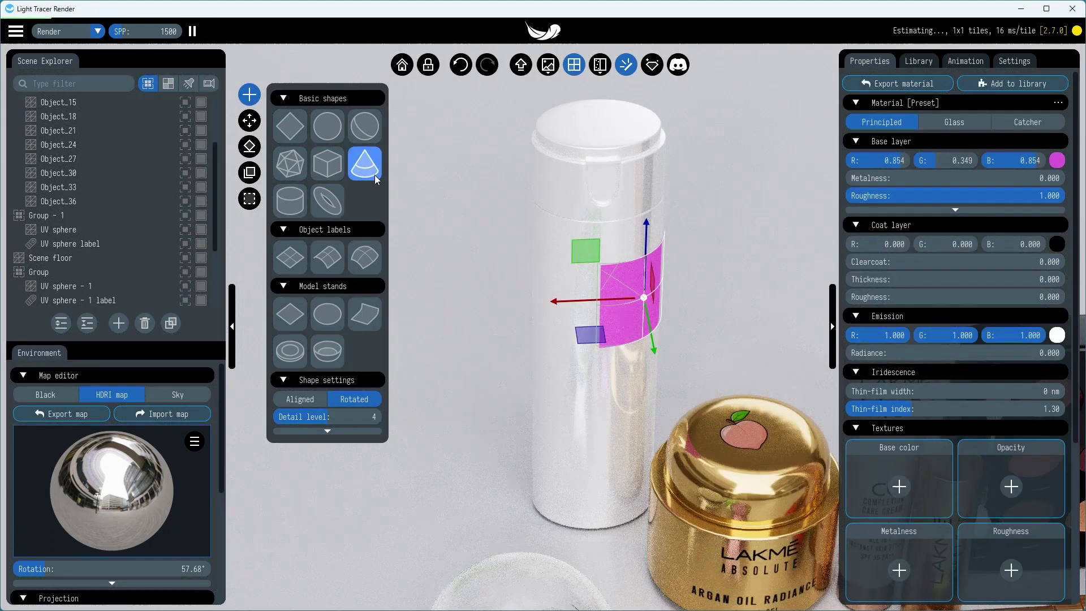
left_click(250, 94)
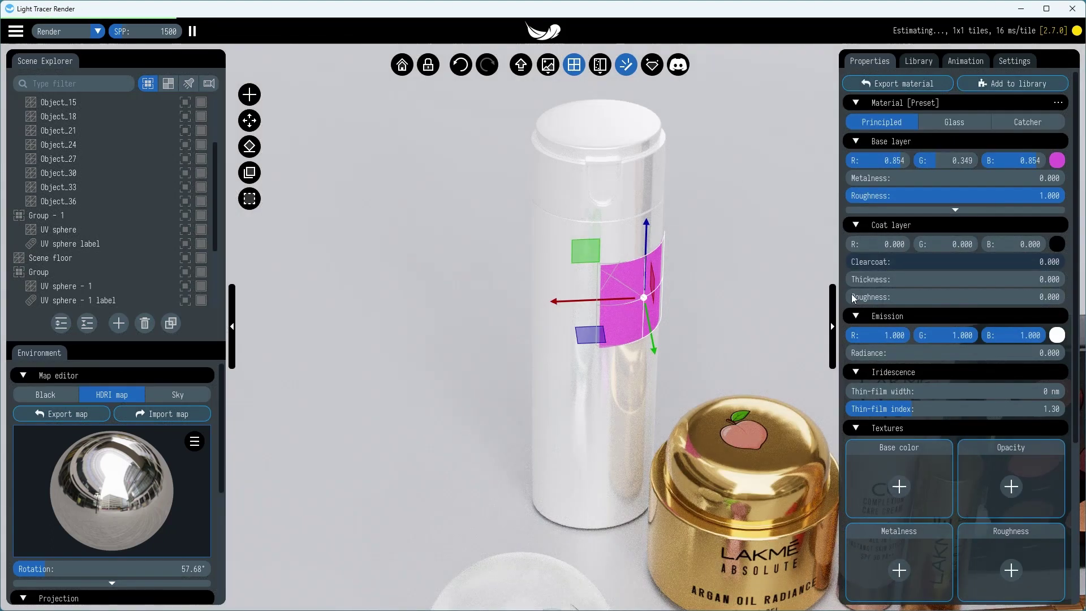
Step: Import base_color.png as the bottle label's base color texture
left_click(871, 469)
left_click(655, 320)
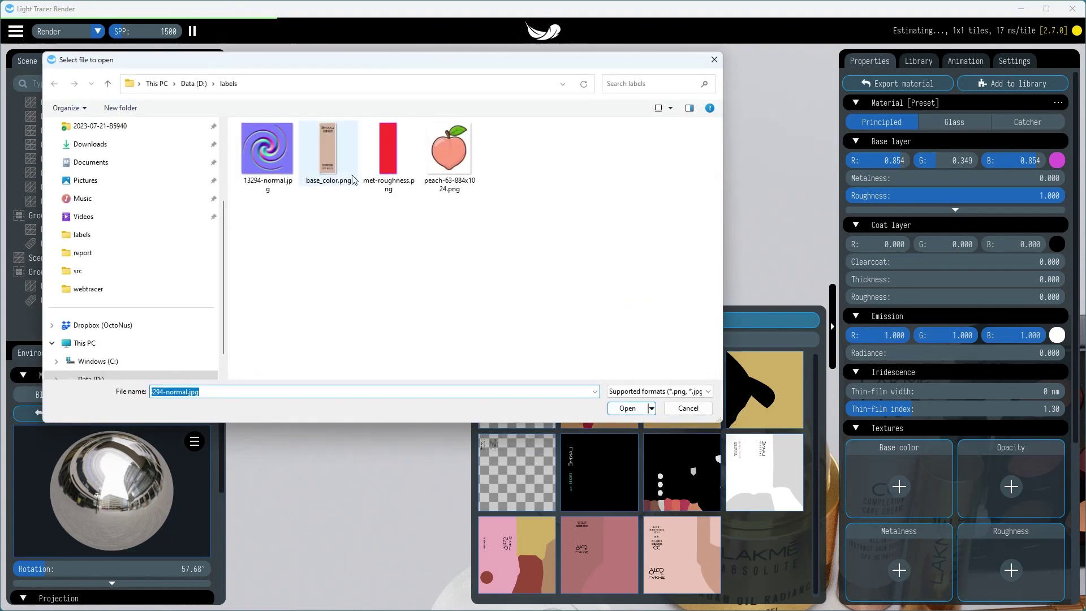
double_click(340, 168)
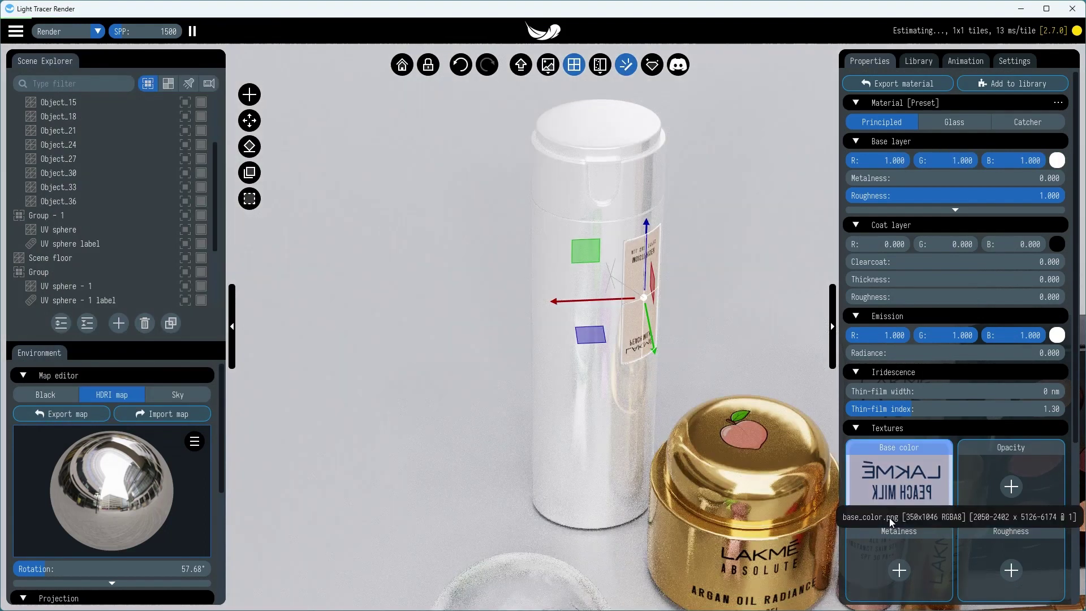
Step: Import met-roughness.png as the bottle label's metalness texture and reuse it as the roughness texture
left_click(892, 521)
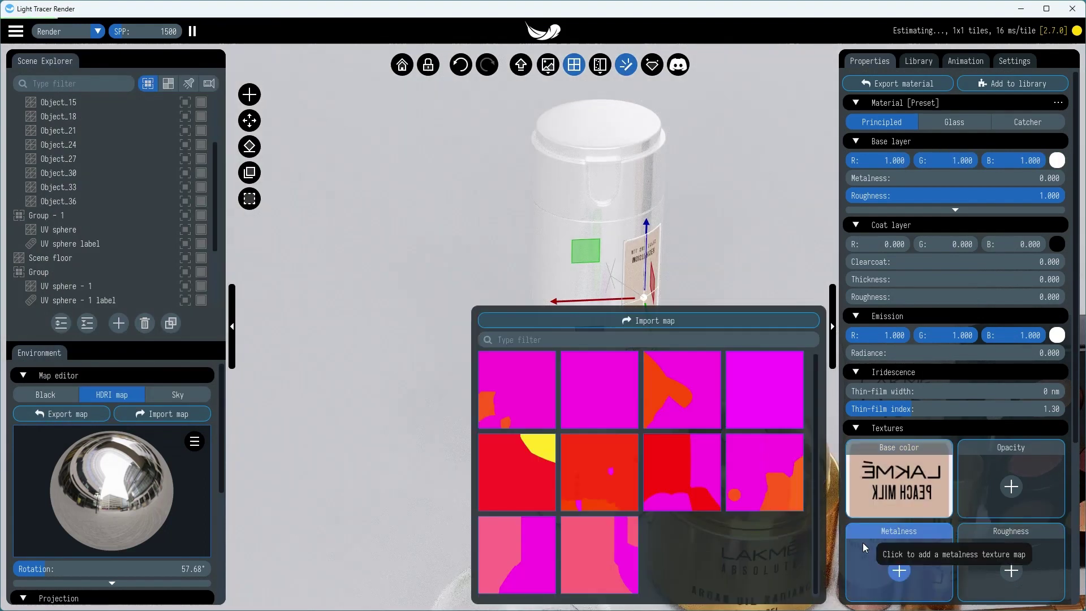
left_click(656, 320)
double_click(396, 169)
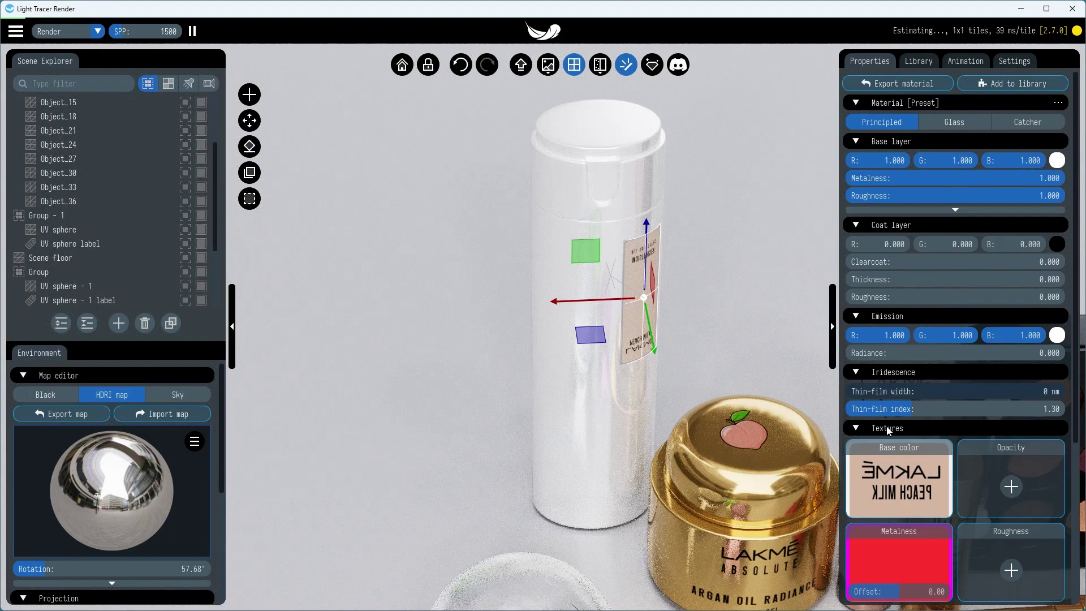
left_click(1011, 557)
left_click(647, 399)
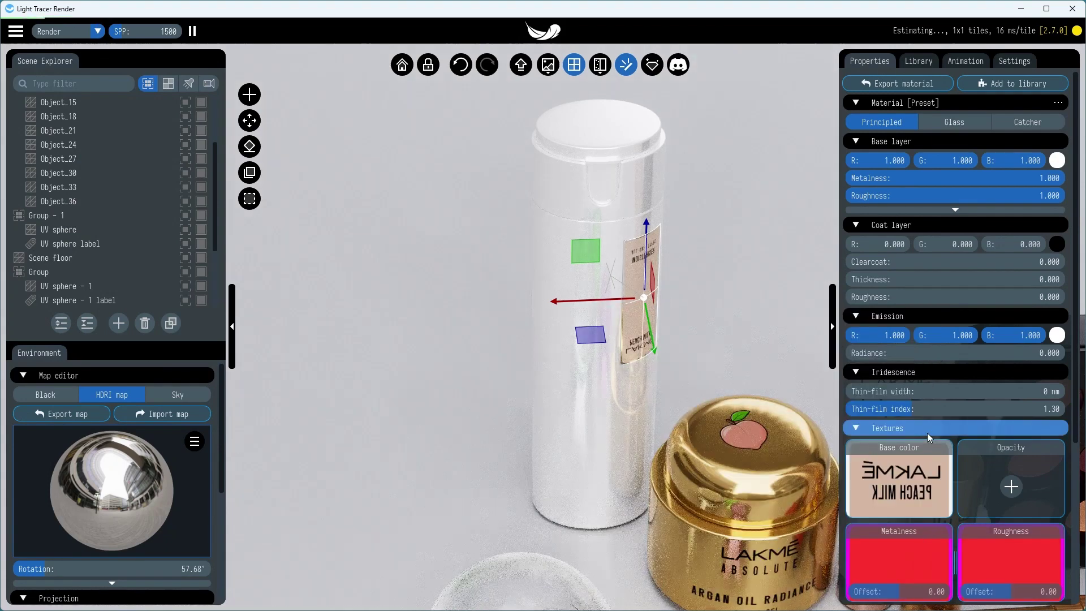
Step: Flip the bottle label's textures along V so that the text reads upright
scroll(955, 468, "down", 3)
scroll(735, 336, "up", 5)
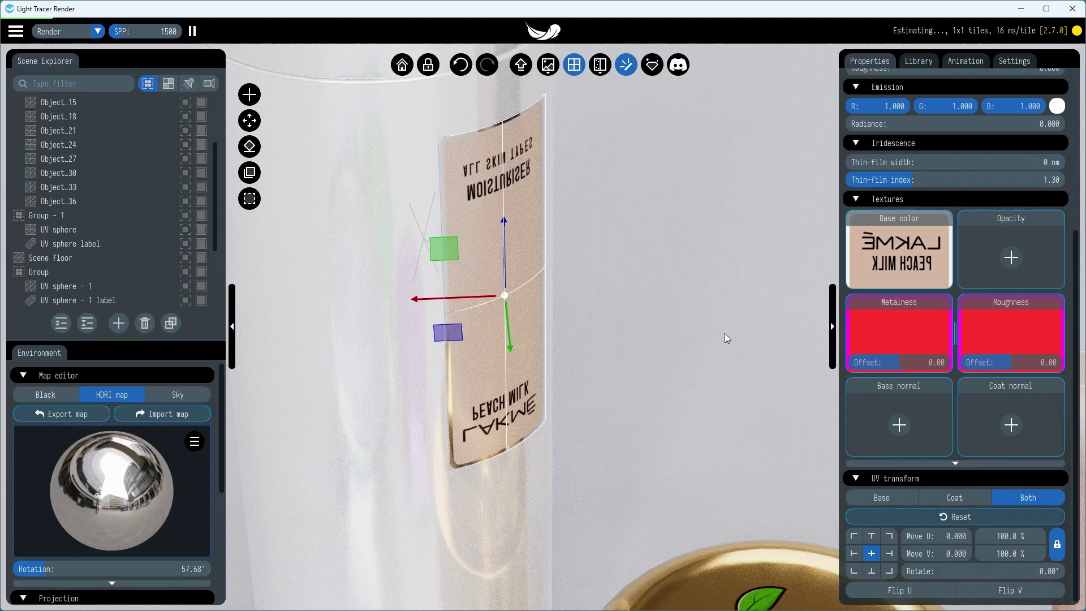
left_click(1009, 590)
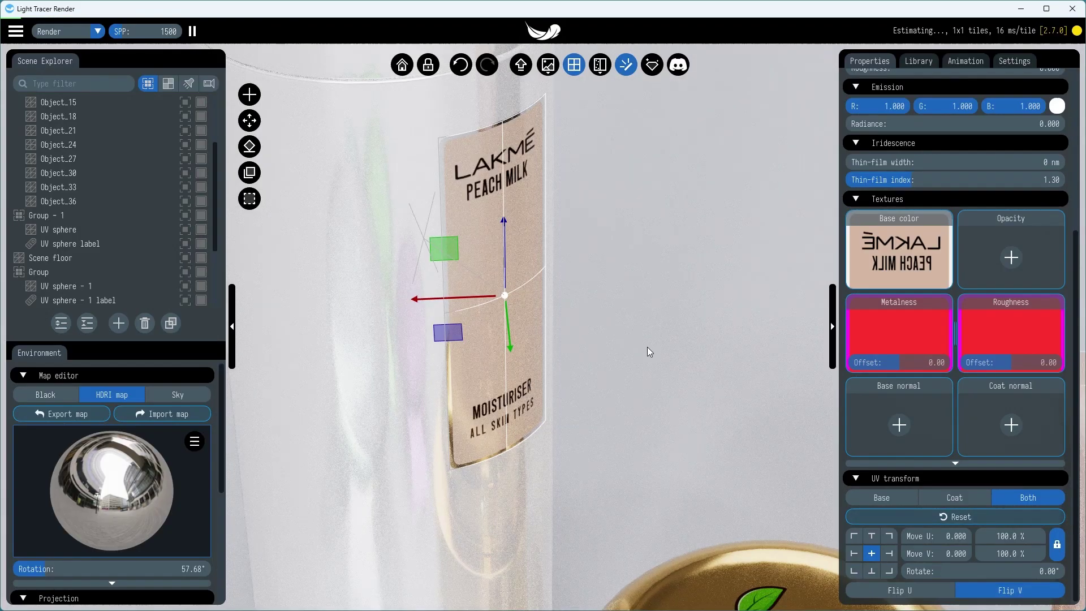
Step: Enlarge the bottle label proportionally to 9.687 by 28.950 cm and move it down the bottle to Z 23.496 cm
scroll(612, 296, "down", 3)
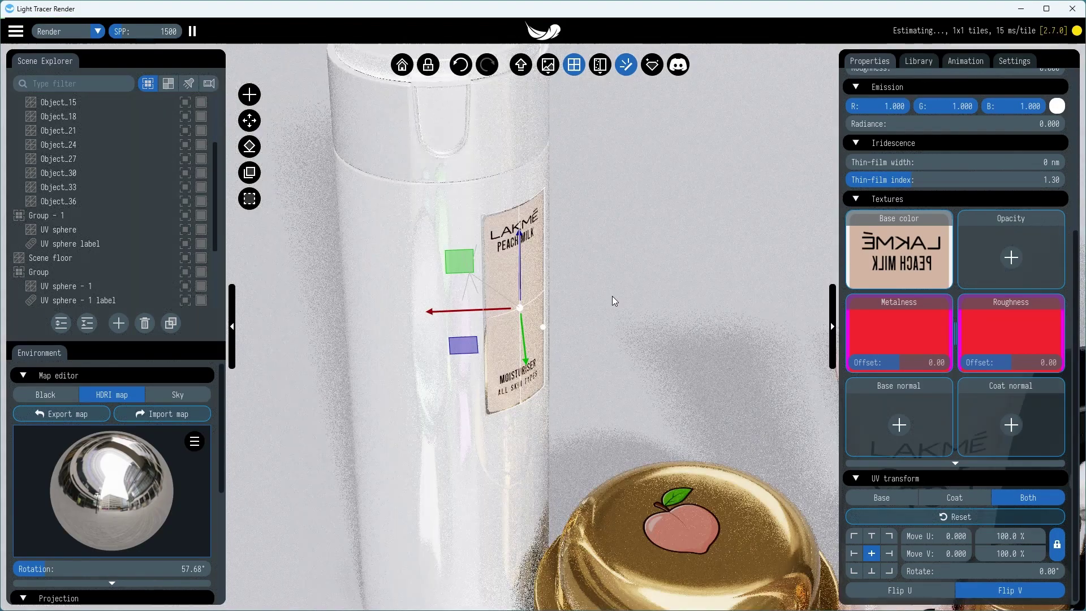
left_click_drag(612, 301, 500, 256)
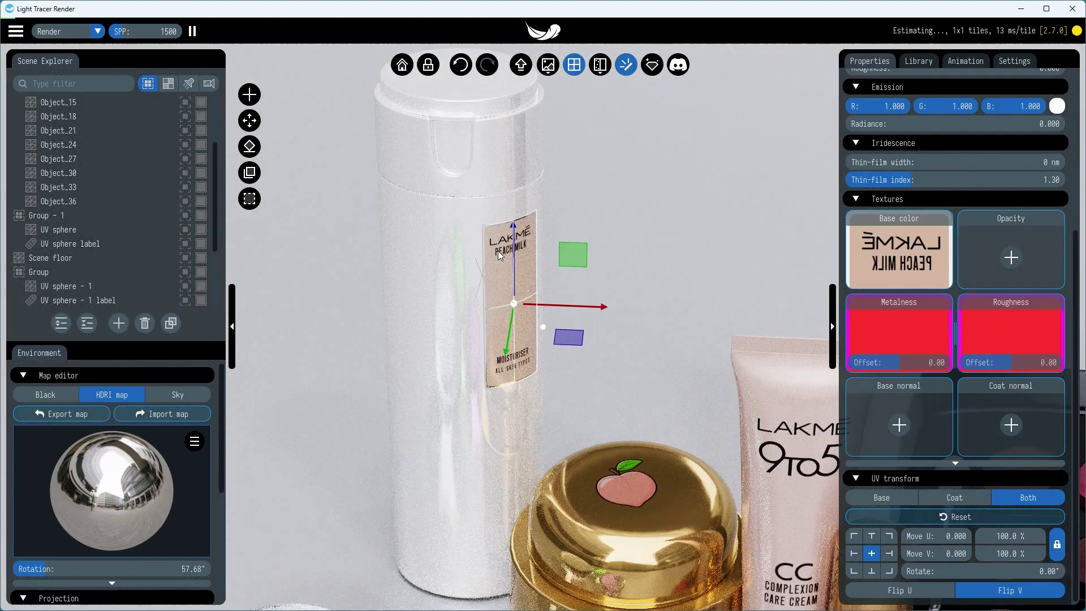
left_click(248, 123)
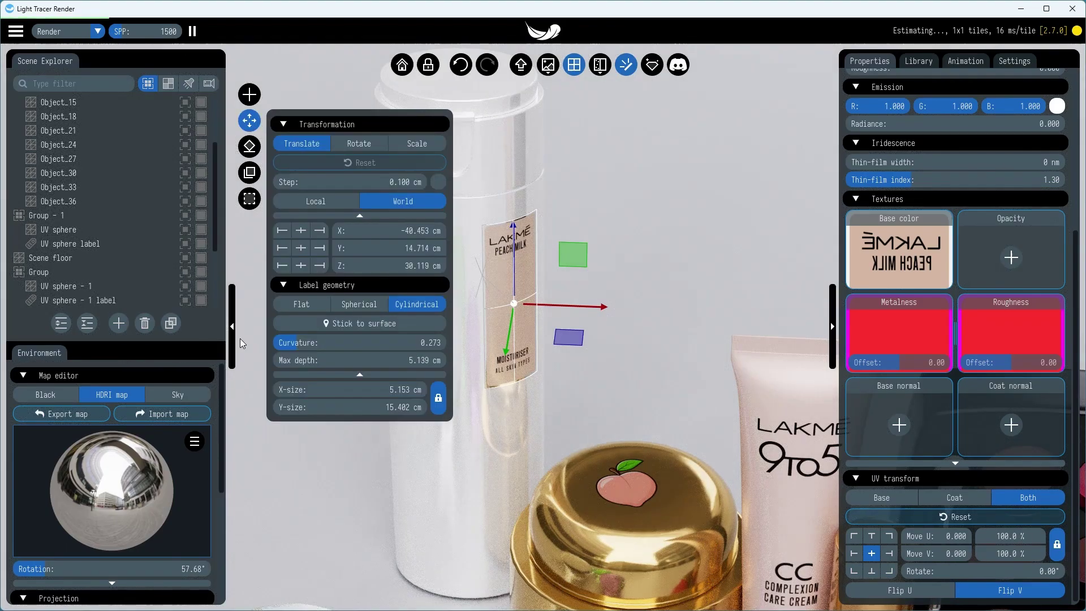
left_click(231, 326)
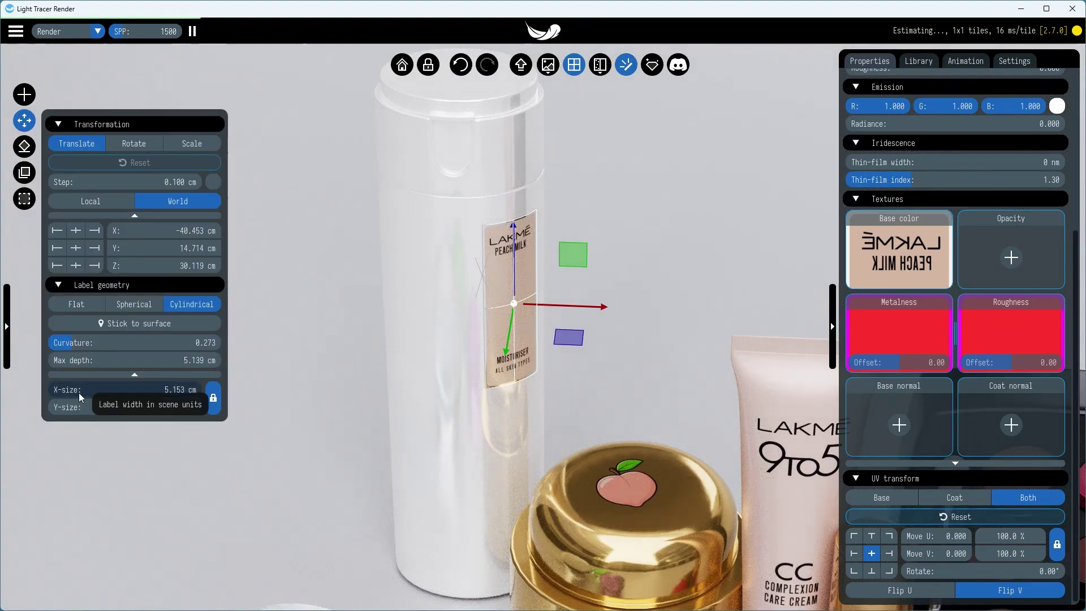
left_click_drag(79, 393, 122, 397)
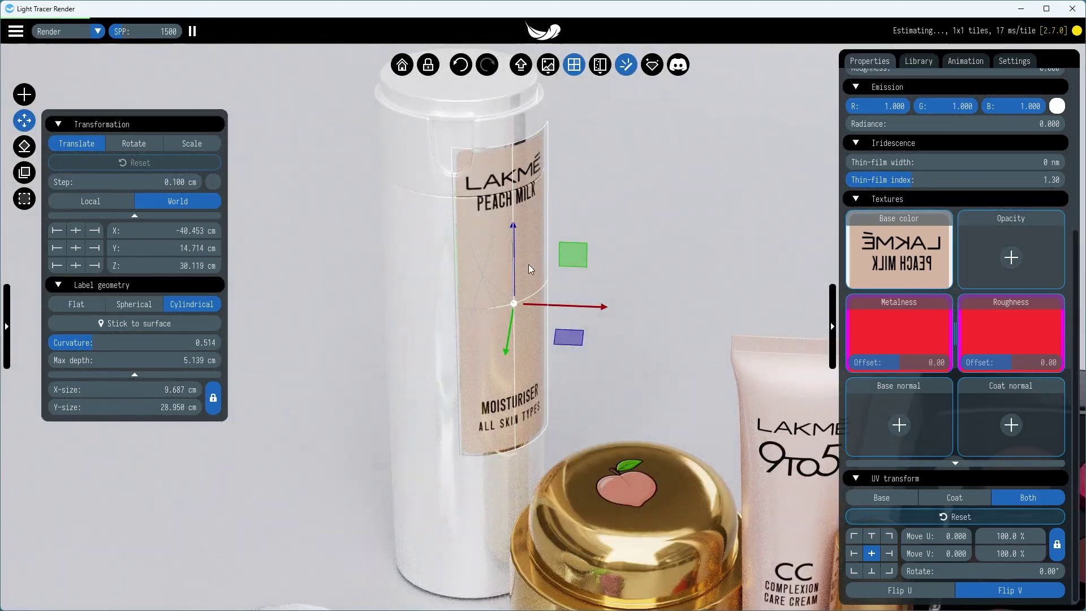
left_click_drag(515, 256, 510, 329)
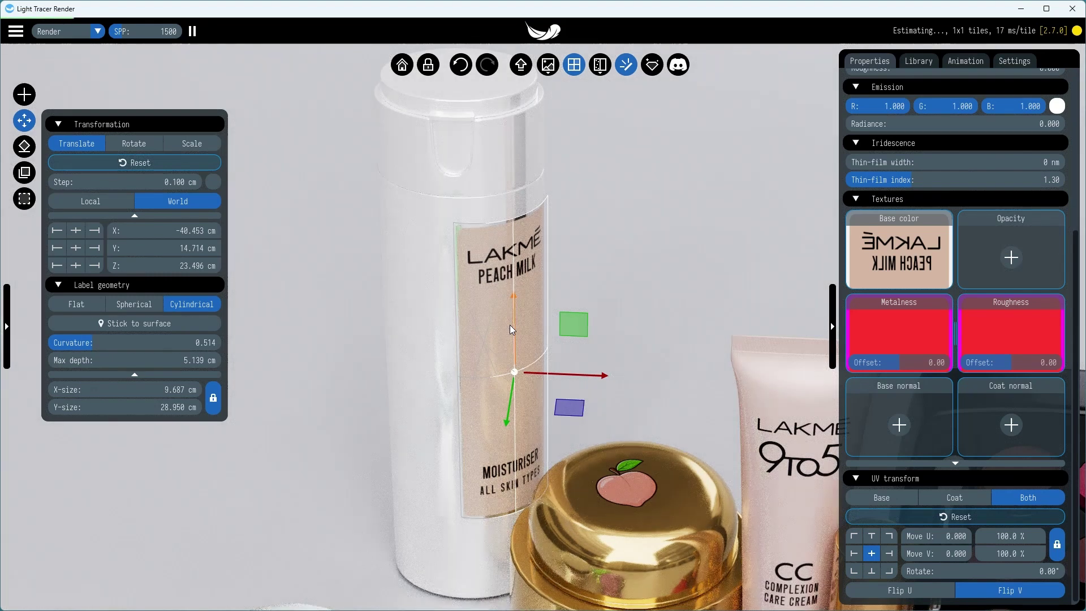
Step: Stick the Lakmé Peach Milk label to the bottle's surface, centring it on the front at about X -44.806, Y 13.345, Z 23.304 cm
left_click(208, 323)
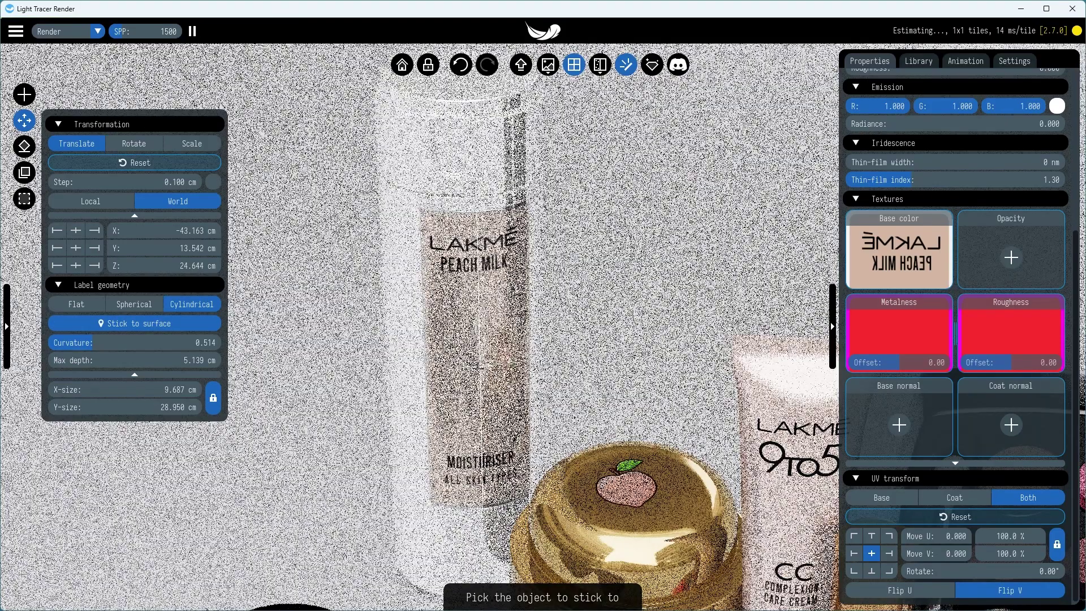
left_click(461, 377)
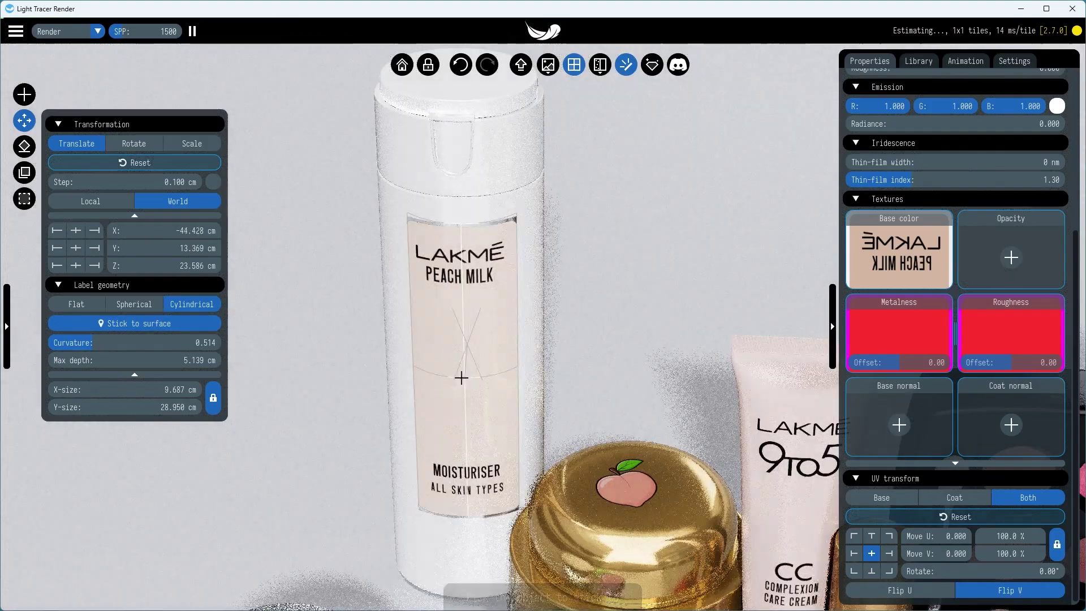
left_click(460, 380)
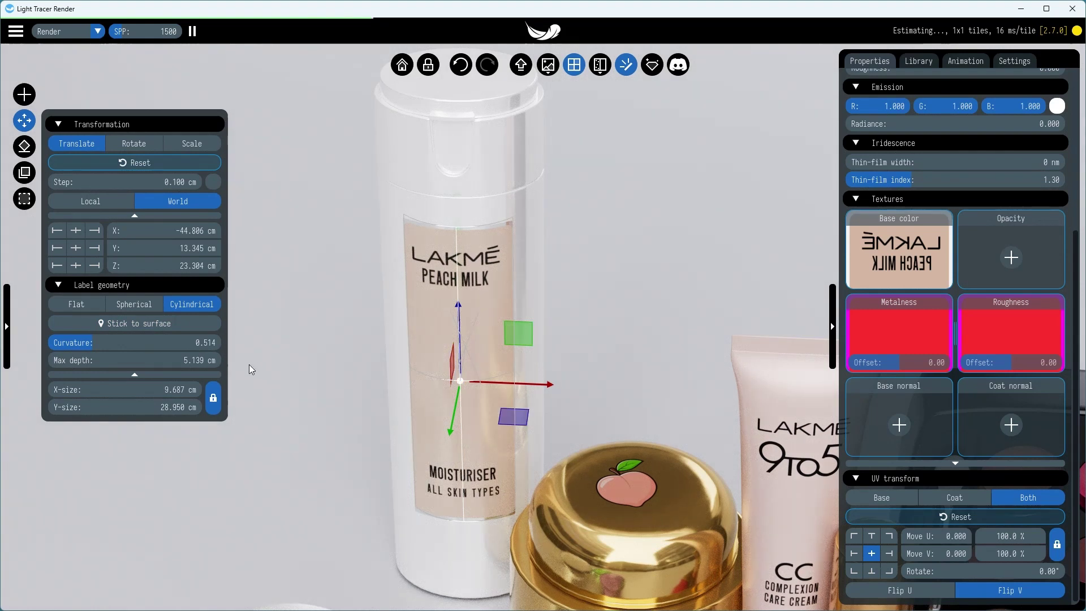
Step: Set the bottle label's curvature to 0.327 so that it follows the cylinder, and deselect the label
left_click(95, 343)
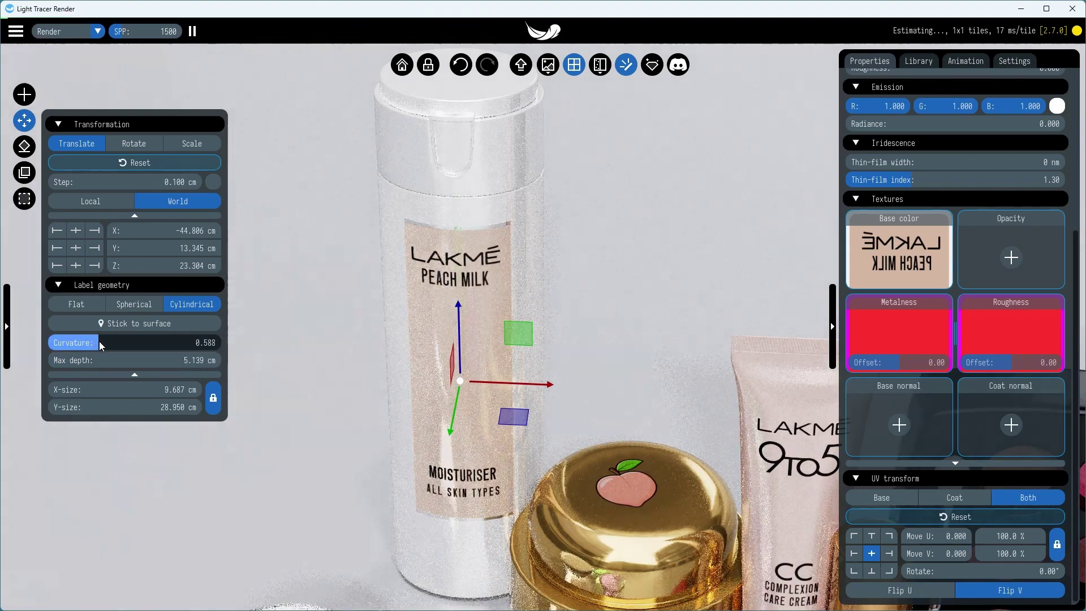
left_click(87, 345)
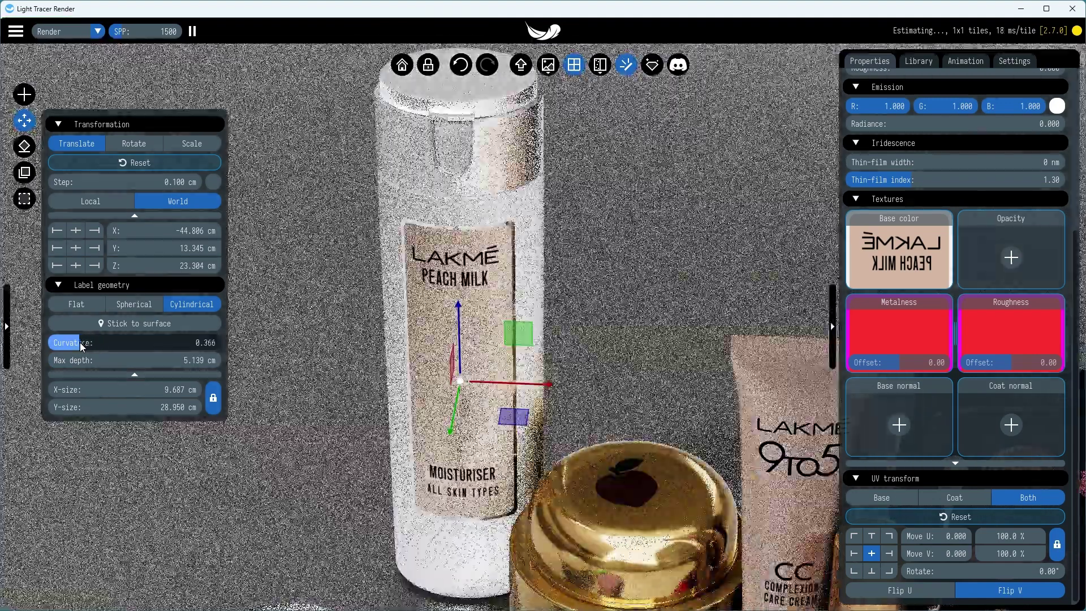
left_click(79, 346)
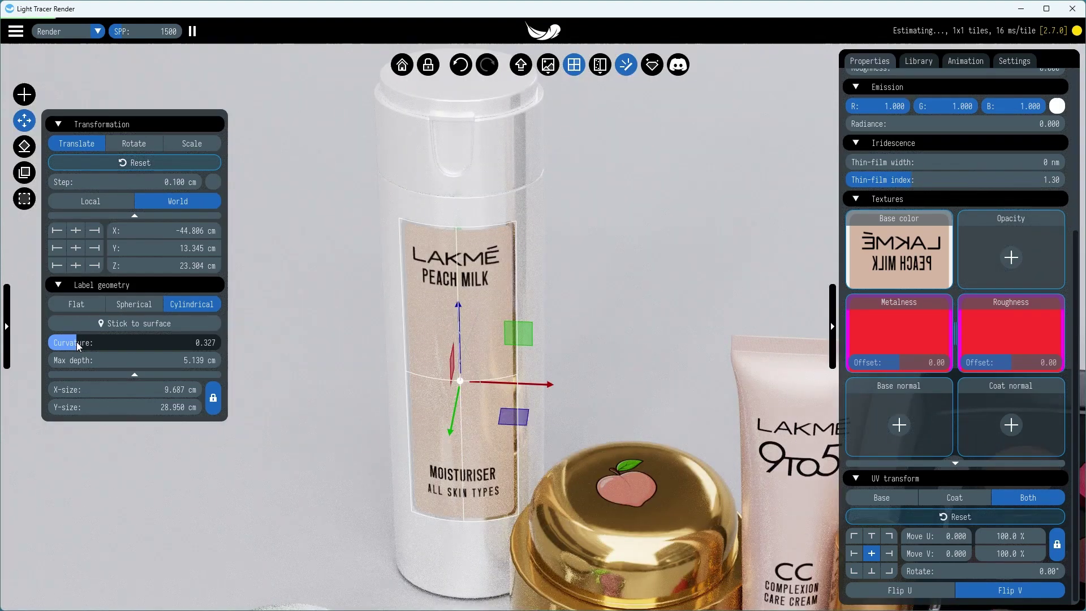
left_click(25, 123)
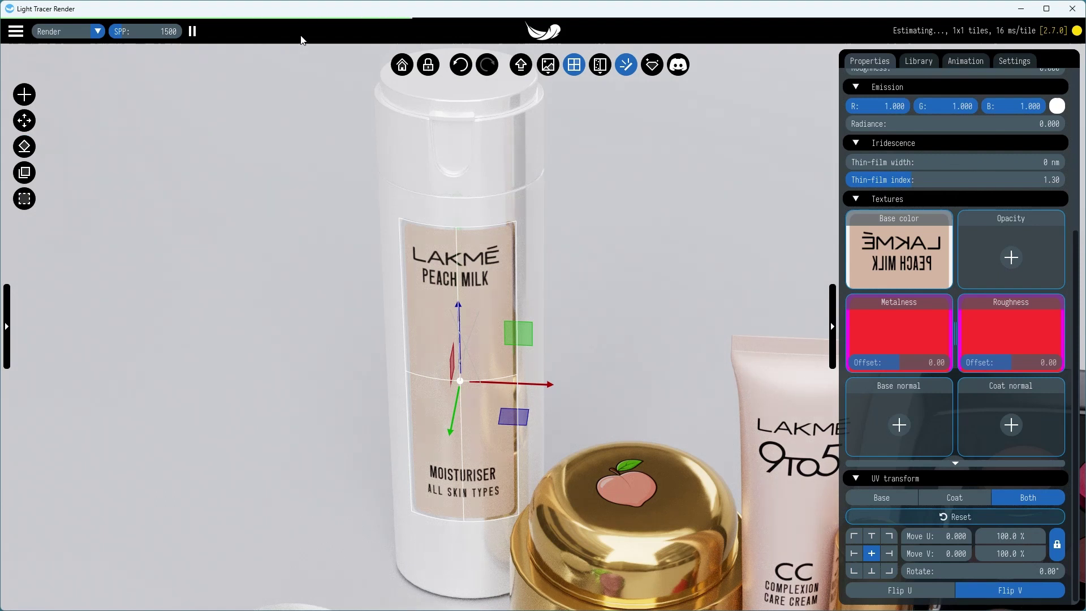
key("Escape")
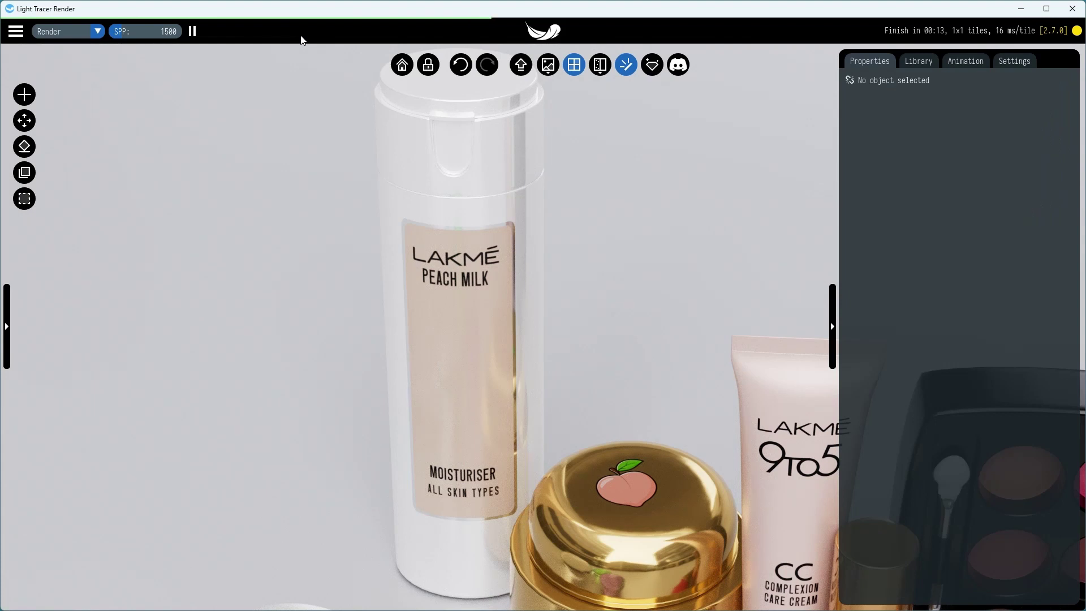
Step: Add a second cylindrical label overlapping the bottle's text label, with peach-63-884x1024.png as its base color texture flipped along V
left_click(25, 94)
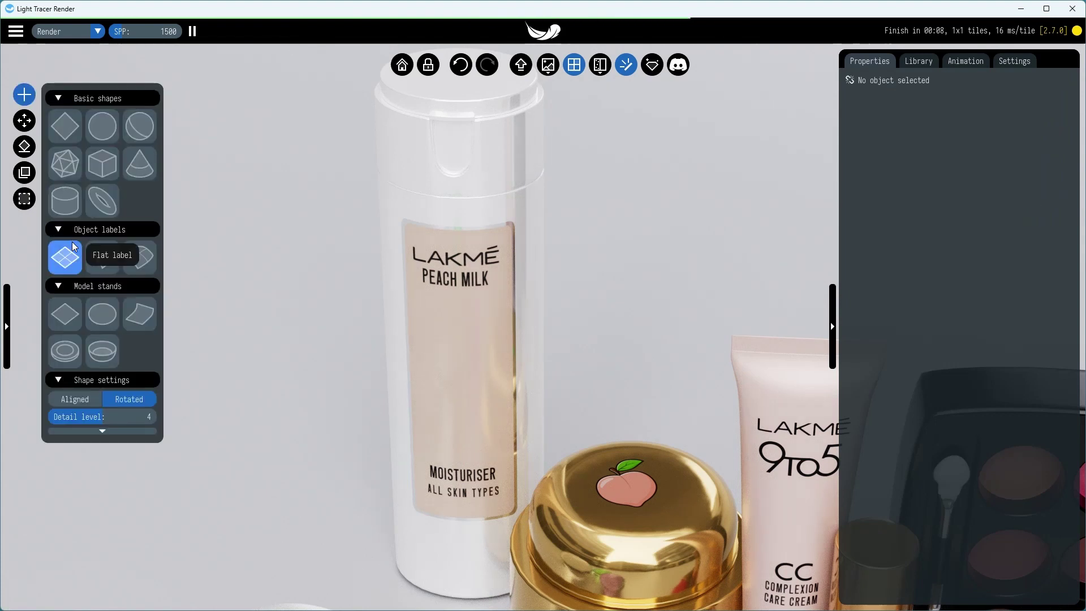
left_click_drag(101, 256, 423, 376)
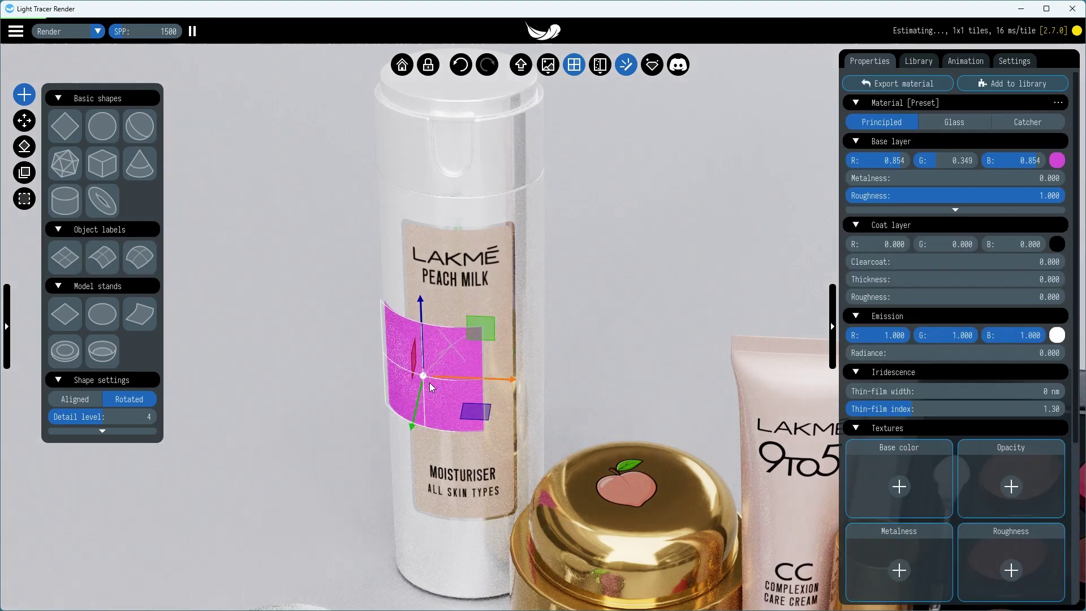
left_click(865, 463)
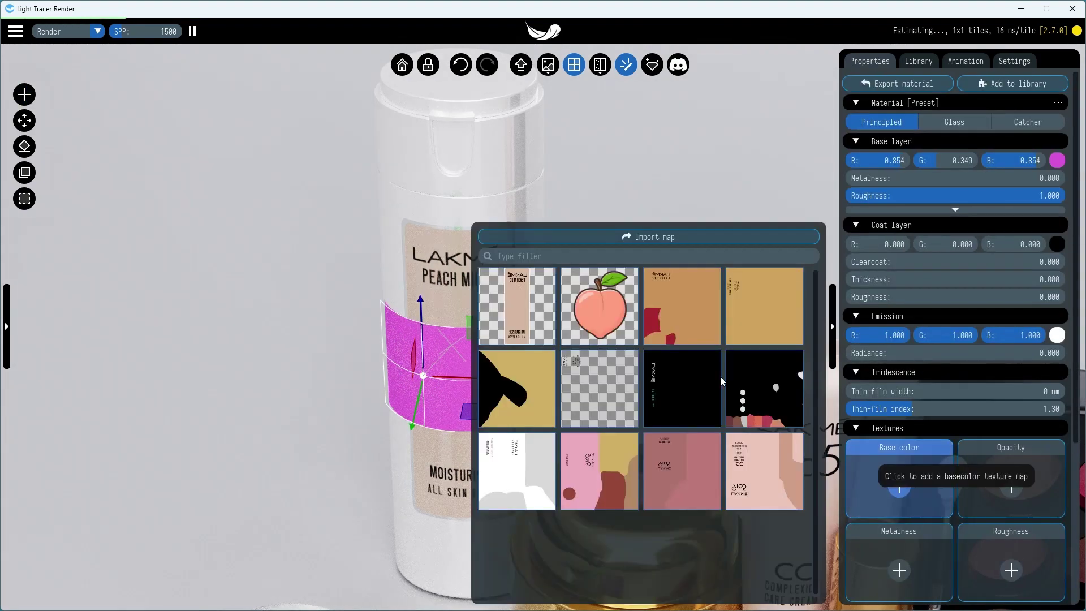
left_click(596, 317)
scroll(981, 464, "down", 4)
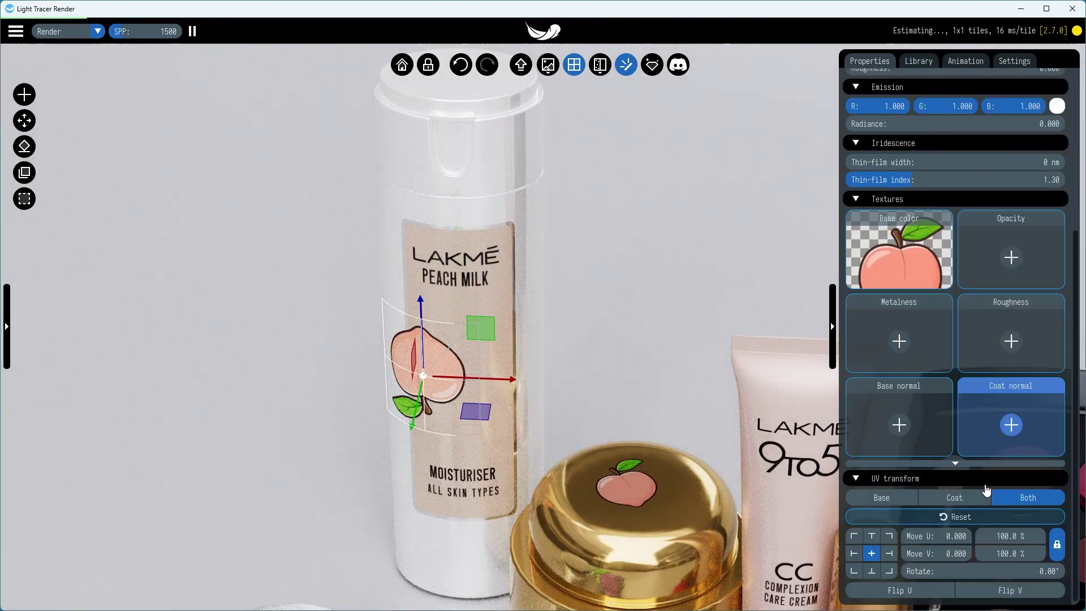
left_click(1009, 590)
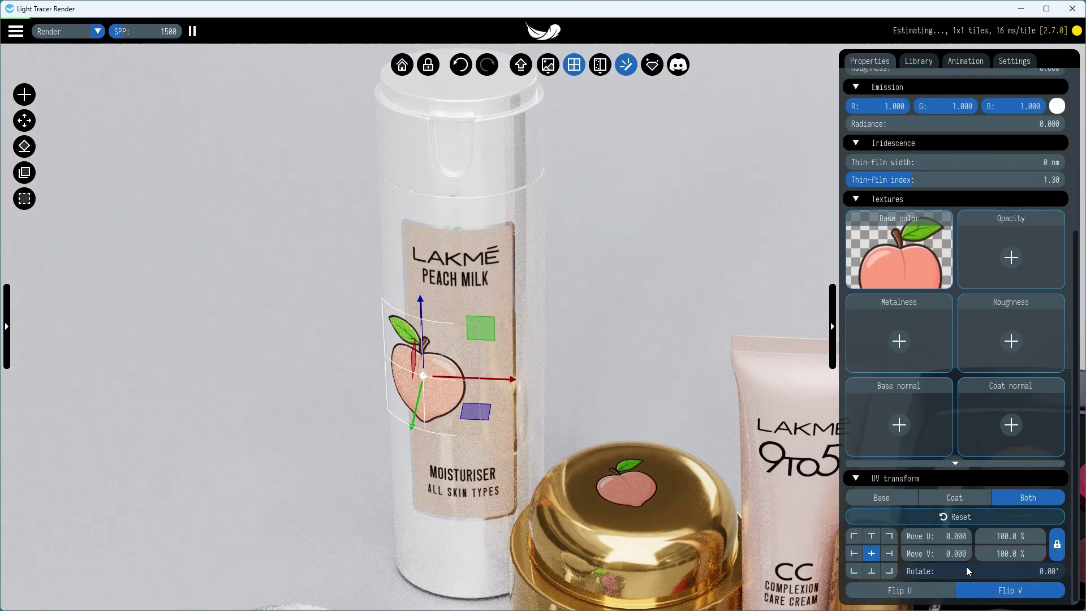
Step: Show the Scene Explorer and try moving the peach label down to the bottle's base where it meets the floor
left_click(6, 326)
scroll(455, 531, "down", 3)
right_click_drag(455, 530, 490, 475)
scroll(489, 471, "up", 2)
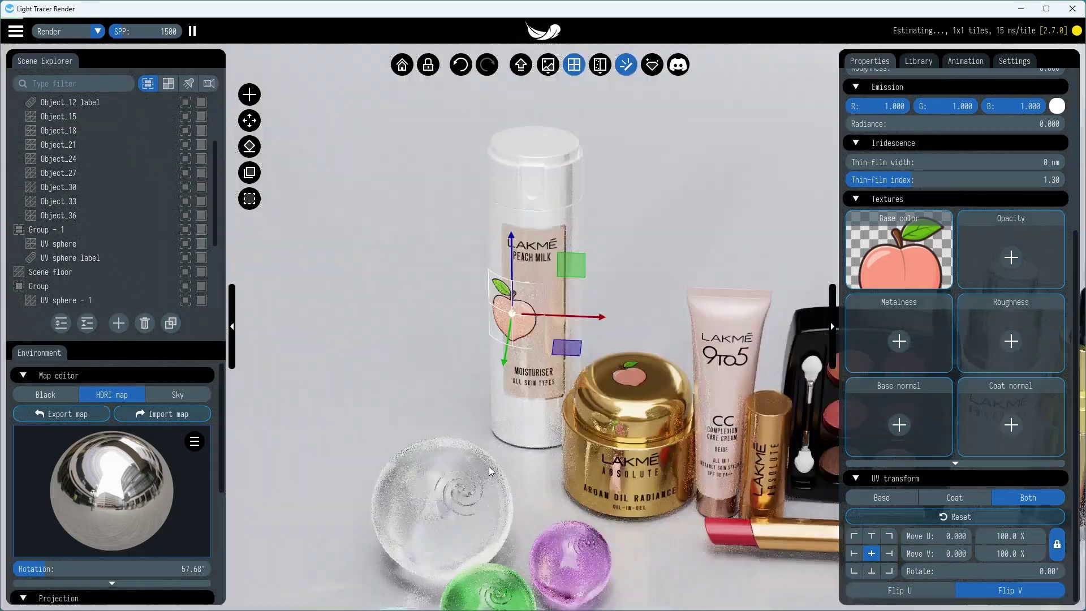
left_click_drag(489, 471, 525, 470)
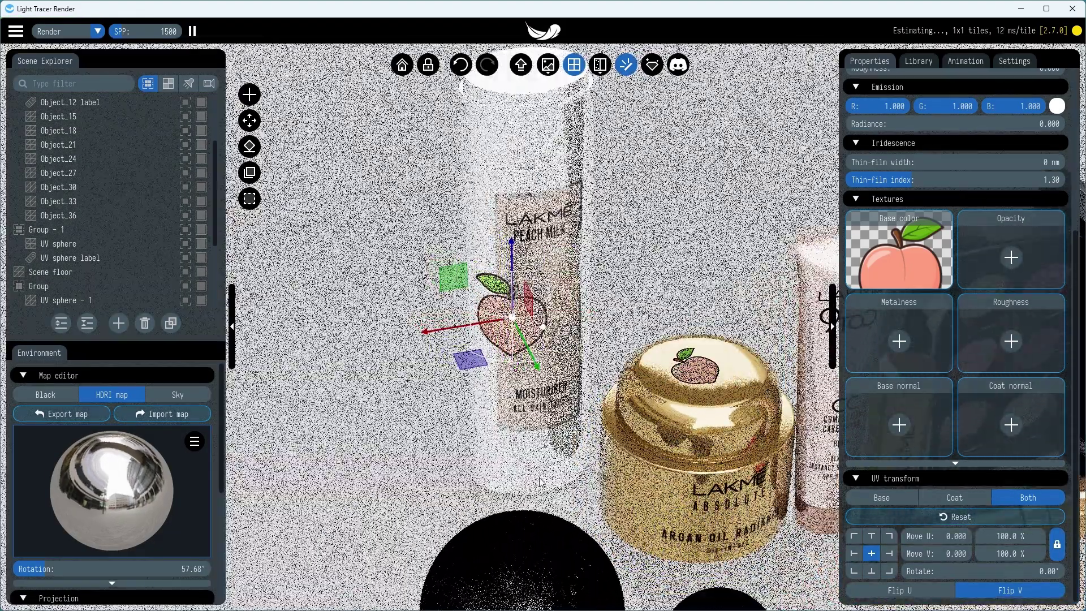
left_click_drag(525, 309, 524, 417)
scroll(523, 417, "up", 5)
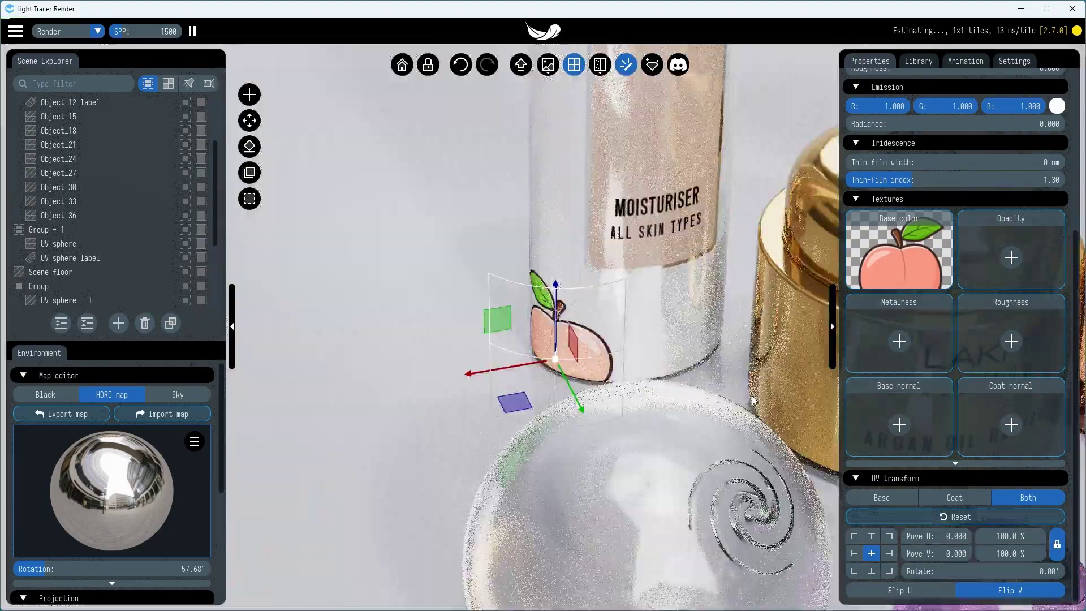
left_click_drag(753, 401, 768, 431)
scroll(694, 311, "up", 4)
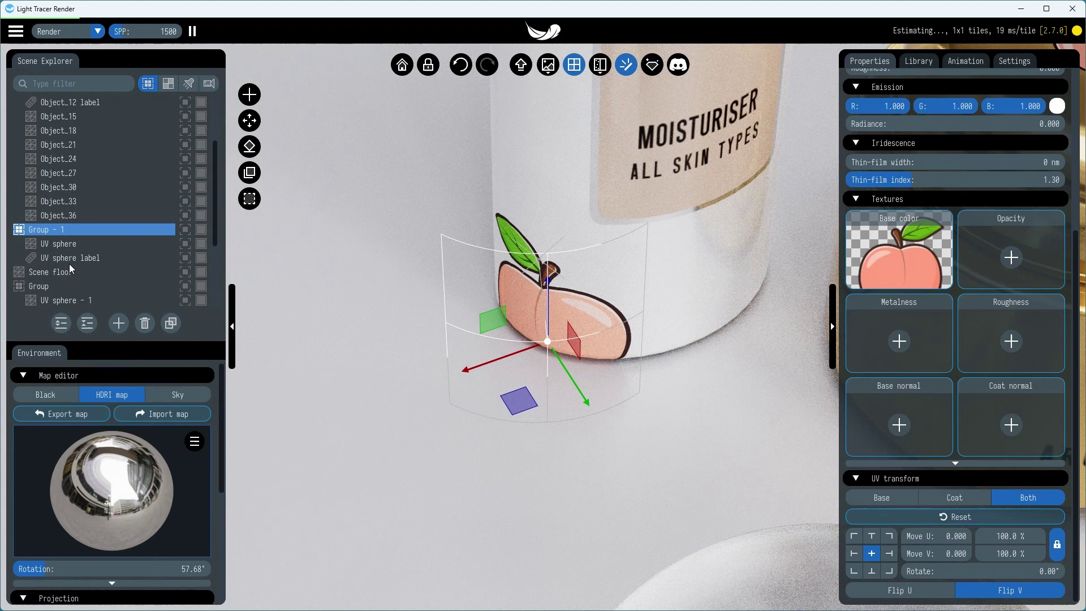
Step: Reorder the scene objects to place Scene floor above Group - 1, and undo the peach label's move down the bottle
left_click_drag(56, 272, 103, 238)
key("ctrl+z")
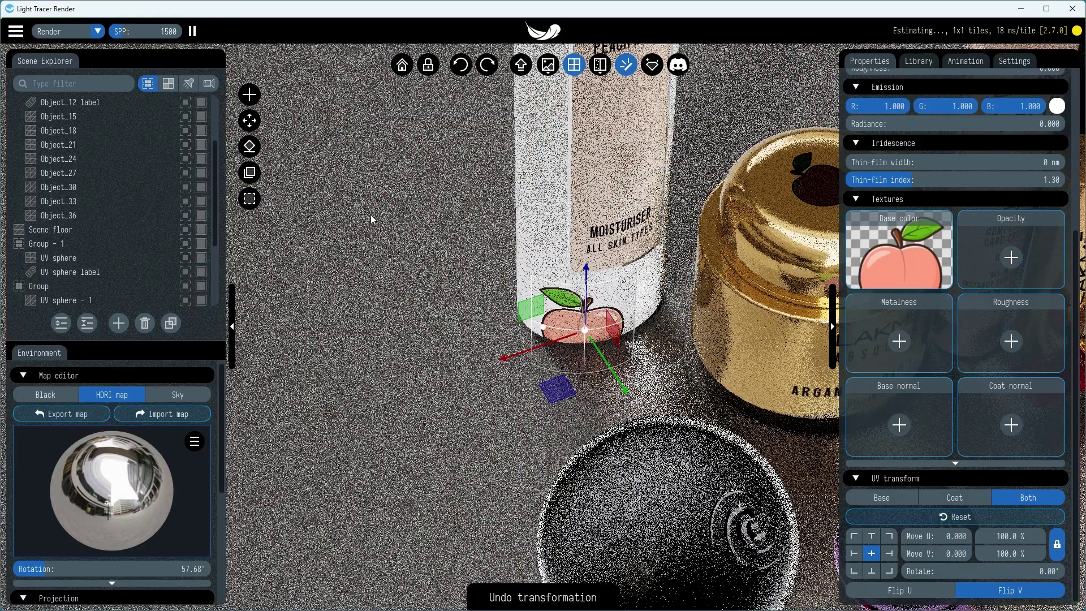
left_click_drag(689, 364, 619, 389)
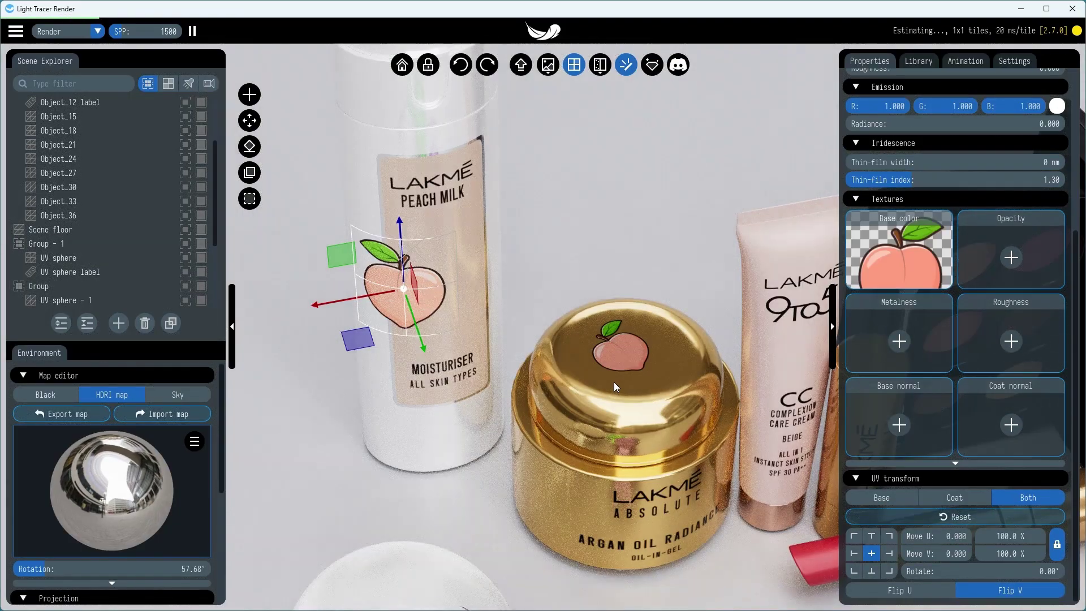
Step: Locate the peach label, Object_9 label - 1, in the scene object list and clear the selection
left_click(112, 216)
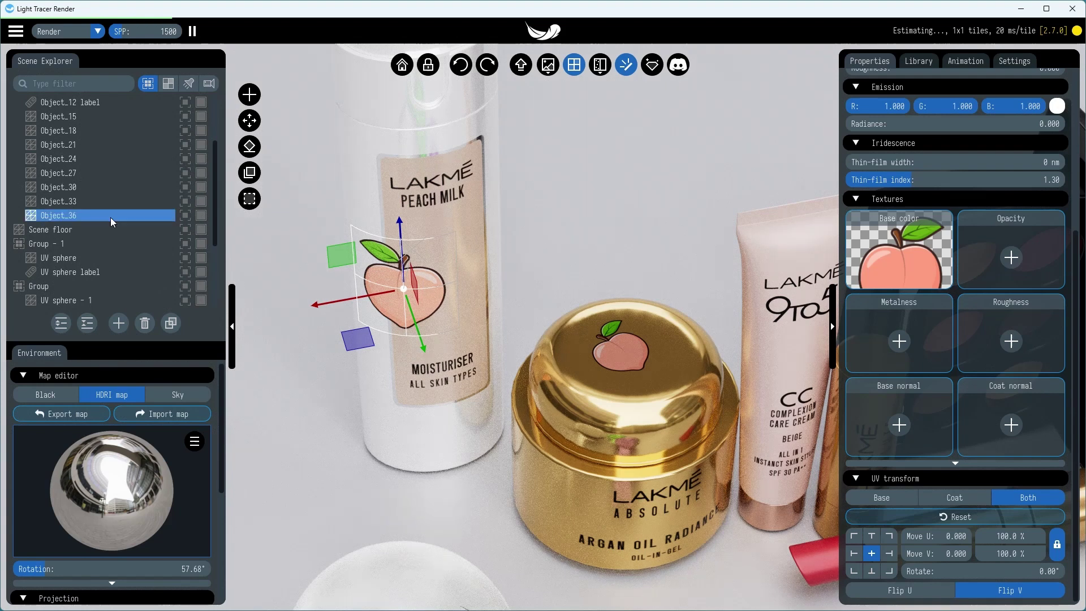
scroll(108, 195, "up", 2)
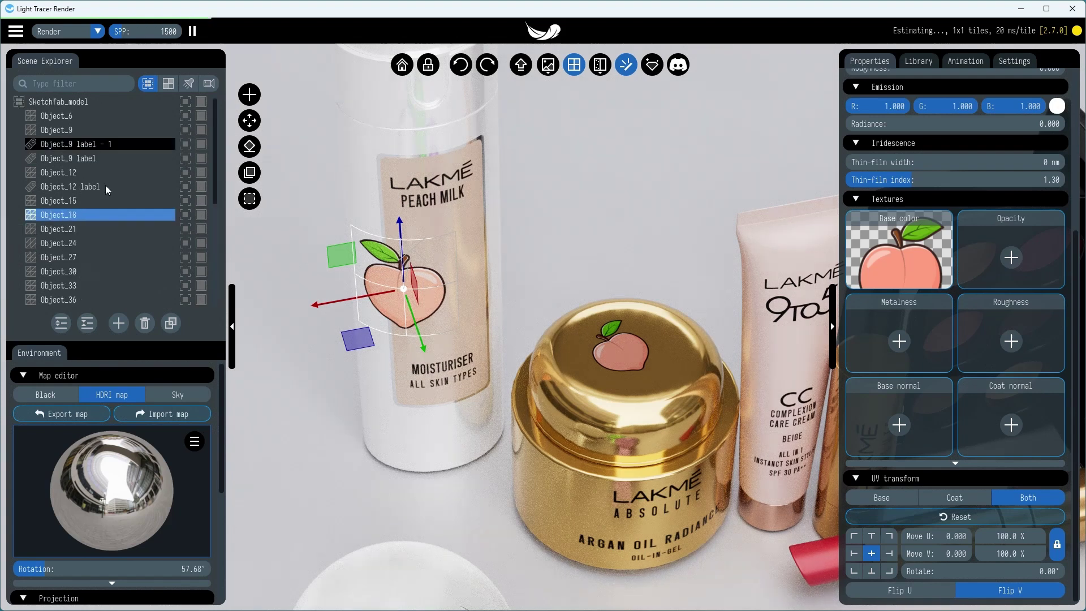
left_click_drag(108, 190, 88, 141)
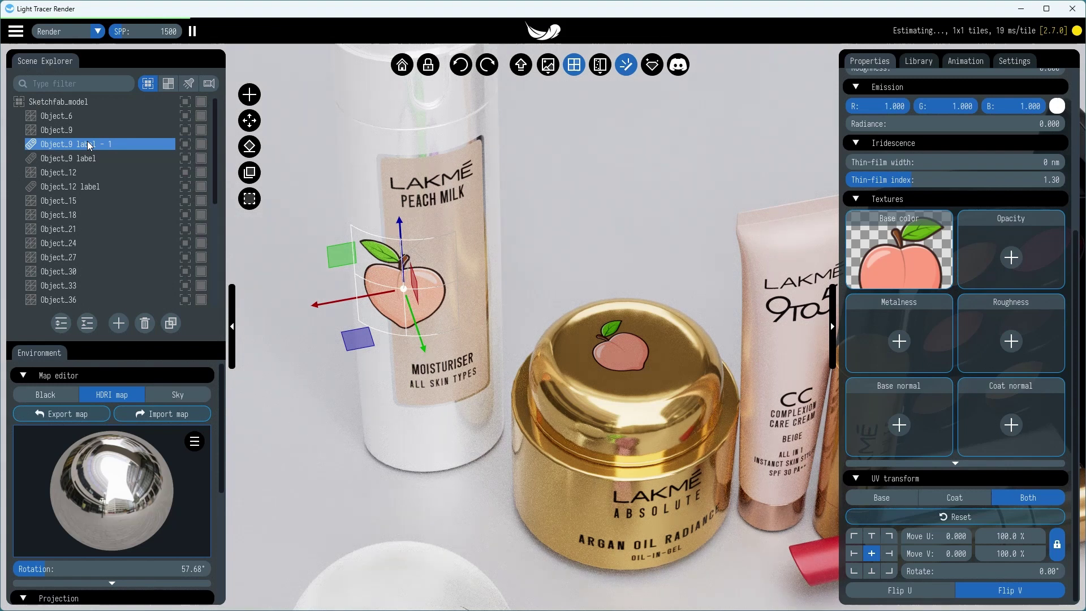
left_click(293, 68)
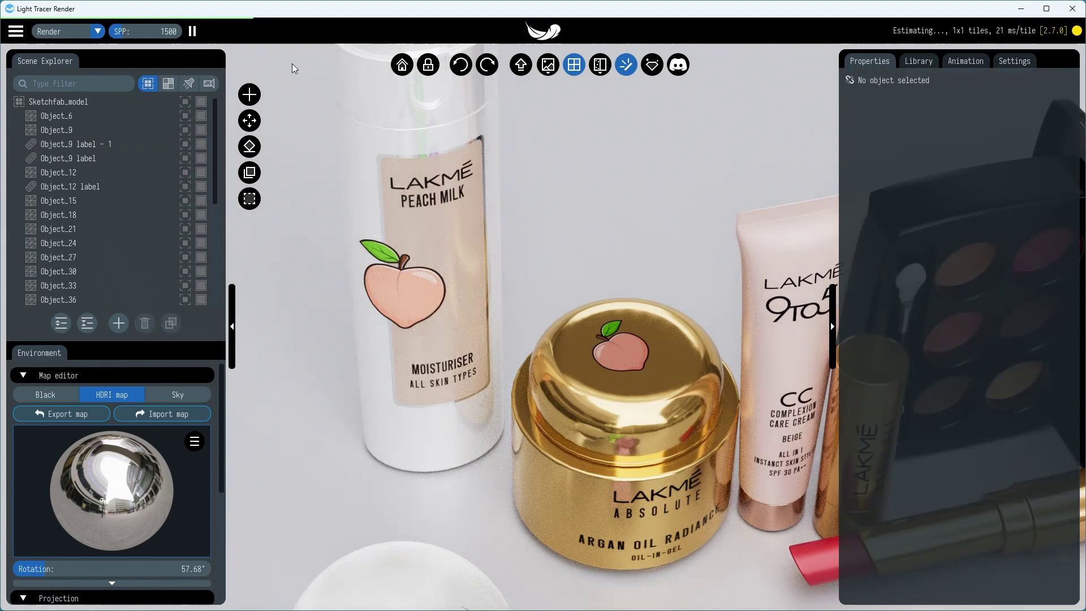
Step: Hide the side panels and frame the whole lineup of cosmetics and glass spheres to review the finished labels
scroll(633, 383, "down", 5)
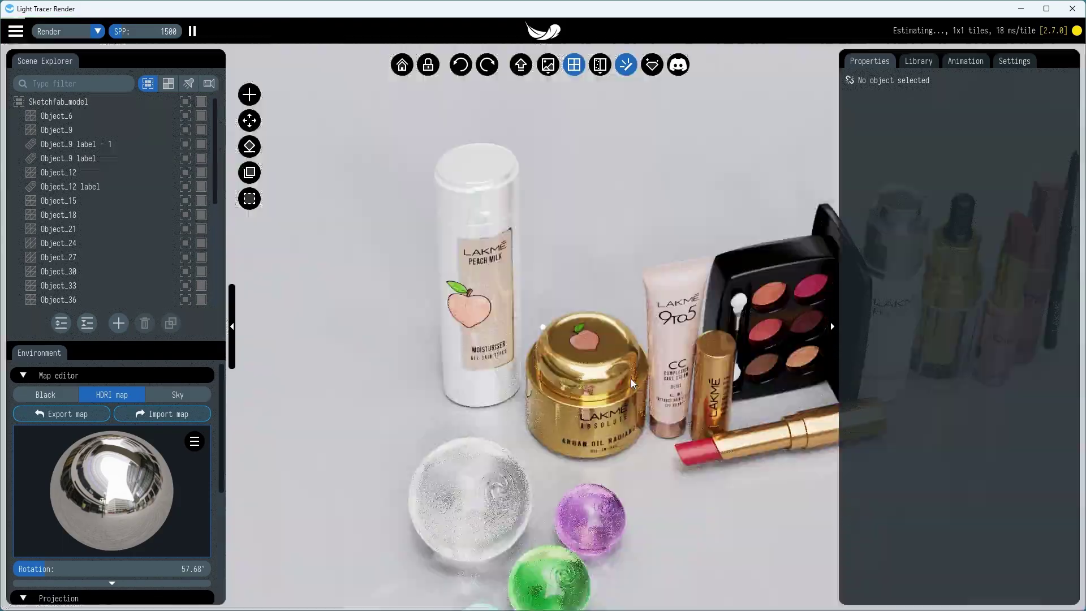
left_click_drag(632, 384, 526, 337)
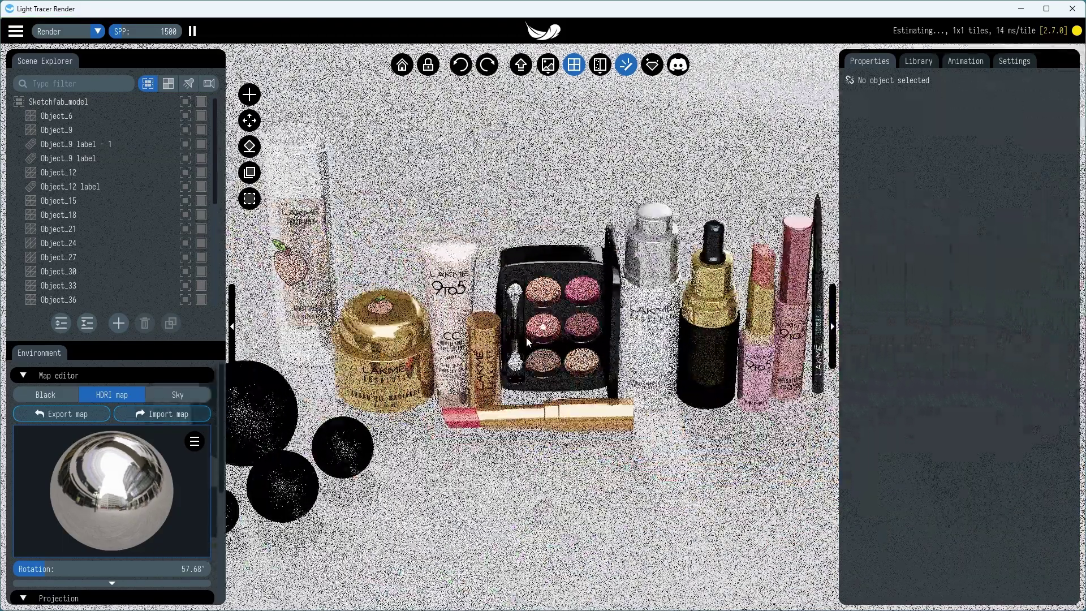
key("Tab")
scroll(474, 337, "up", 4)
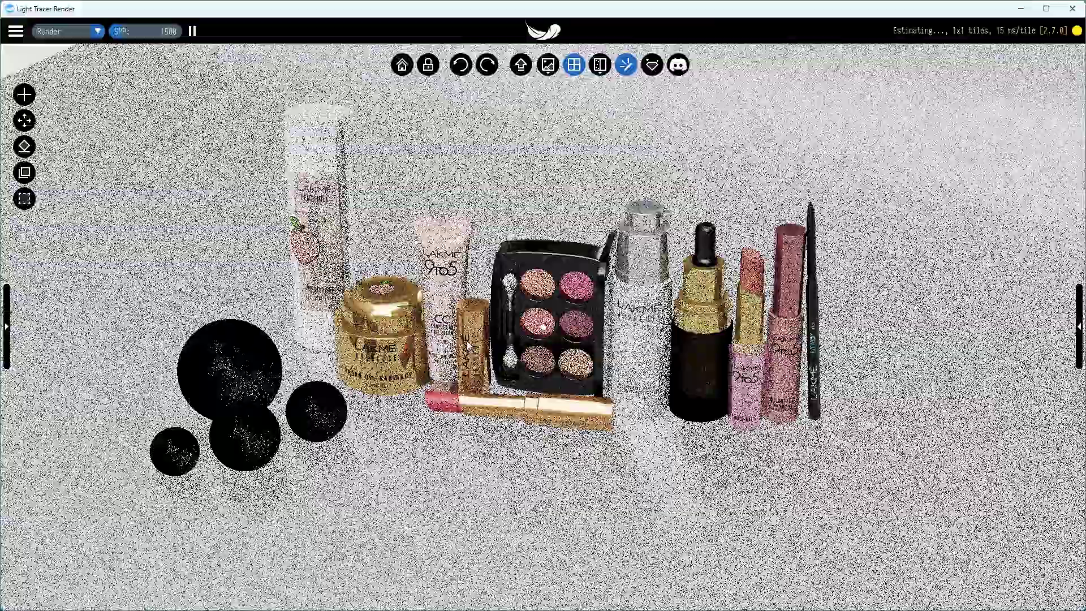
left_click_drag(474, 337, 494, 338)
scroll(493, 338, "down", 3)
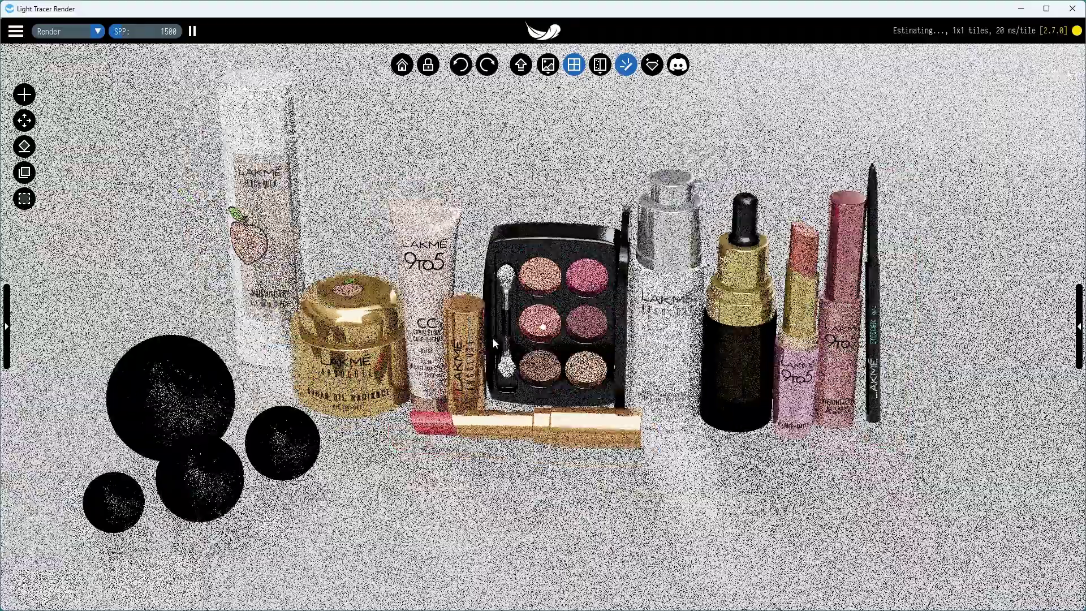
right_click_drag(493, 339, 516, 345)
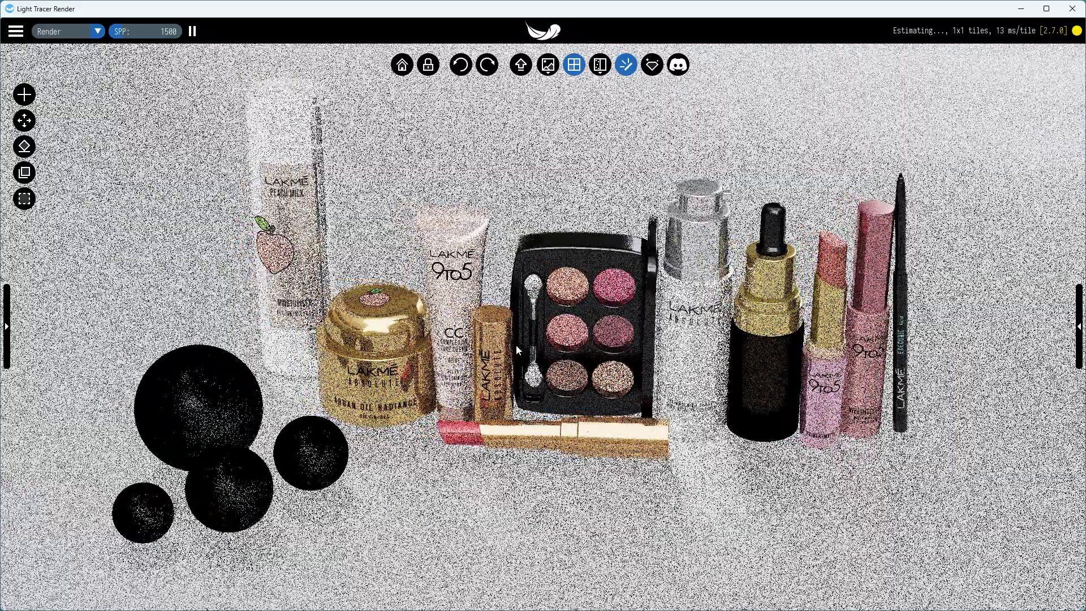